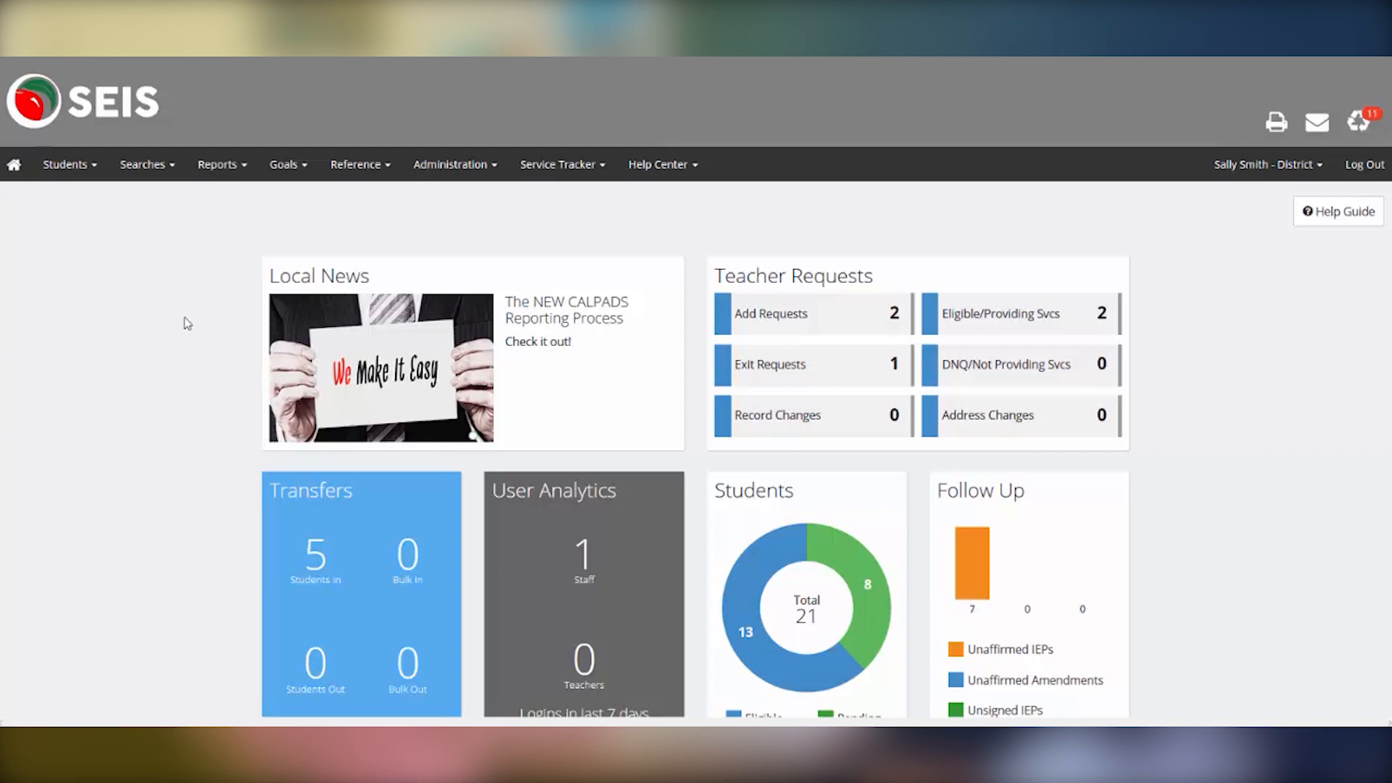
- Open the CALPADS Transactions report and list only the duplicate transactions
{"action": "left_click", "coordinate": [217, 166]}
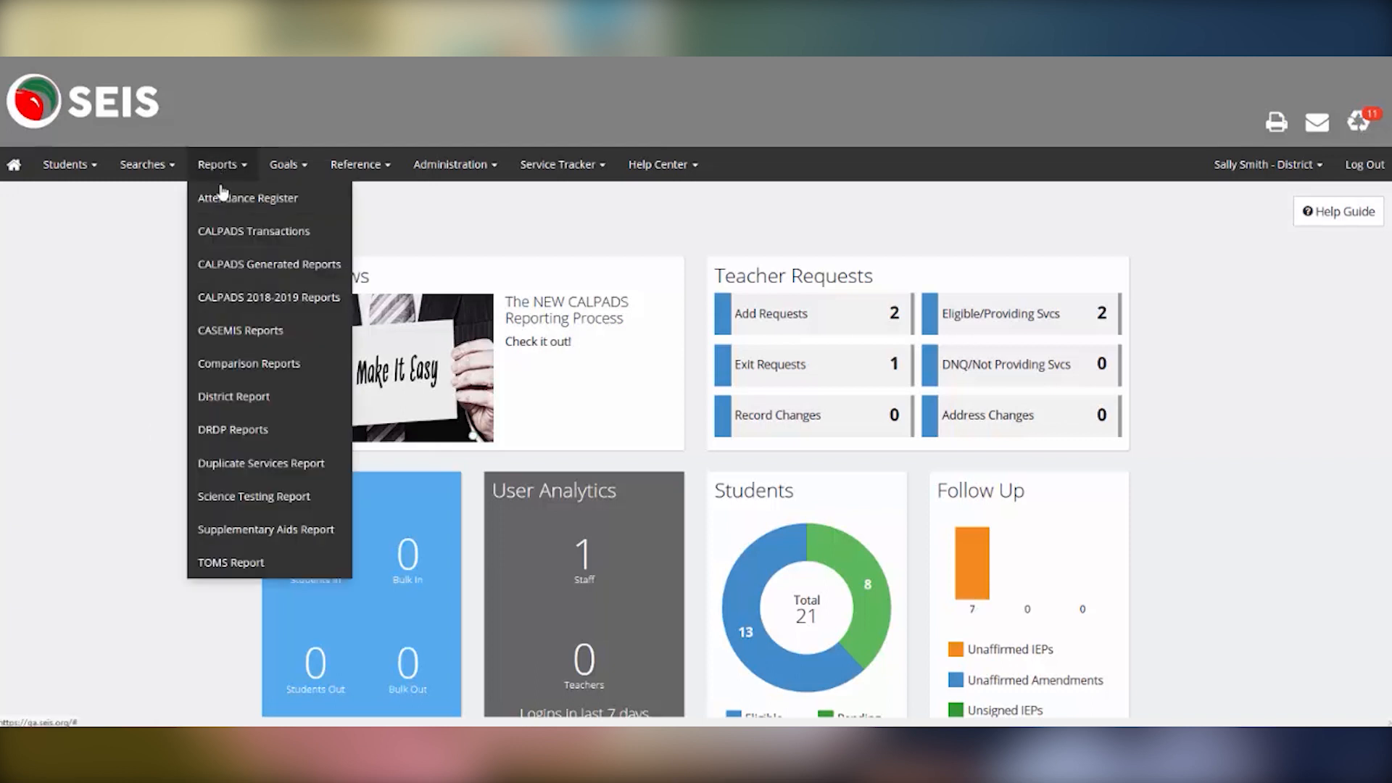
{"action": "left_click", "coordinate": [232, 232]}
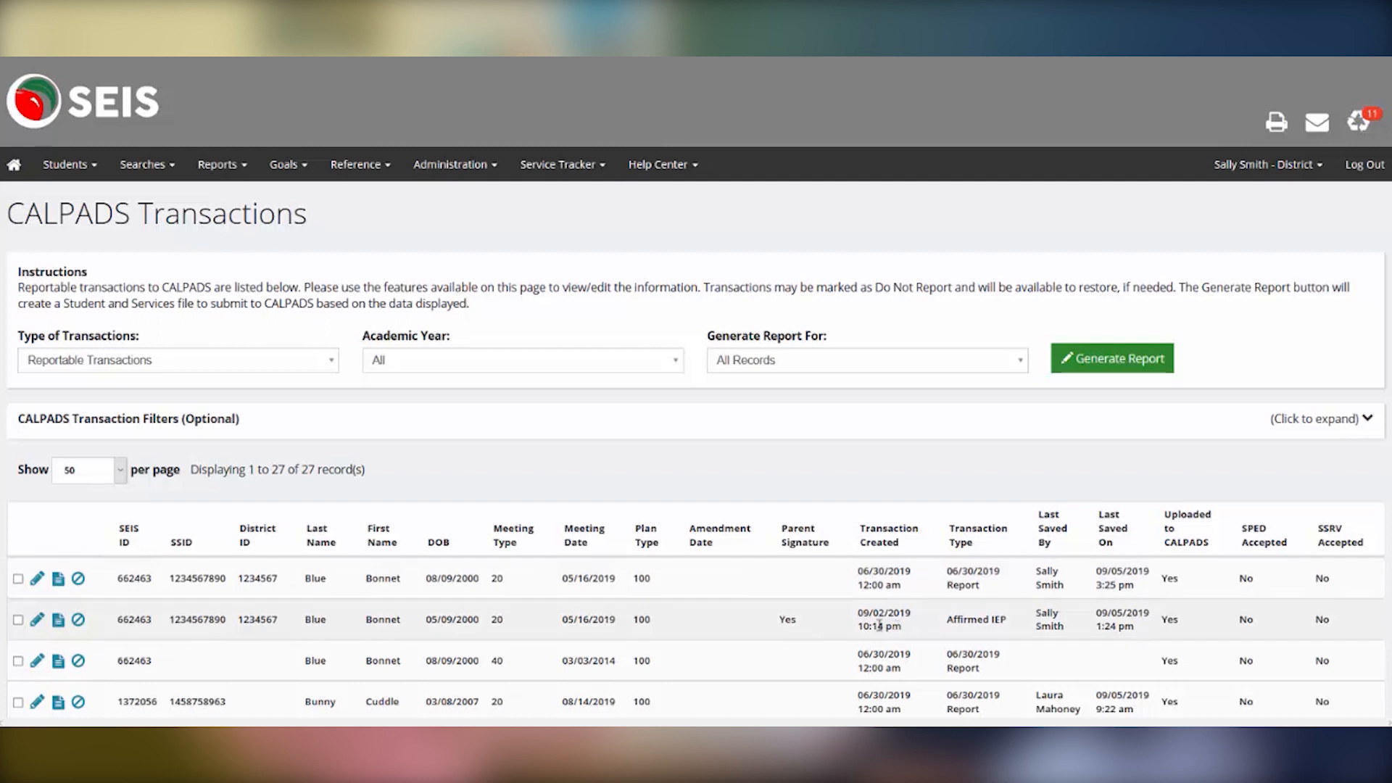
{"action": "left_click", "coordinate": [252, 362]}
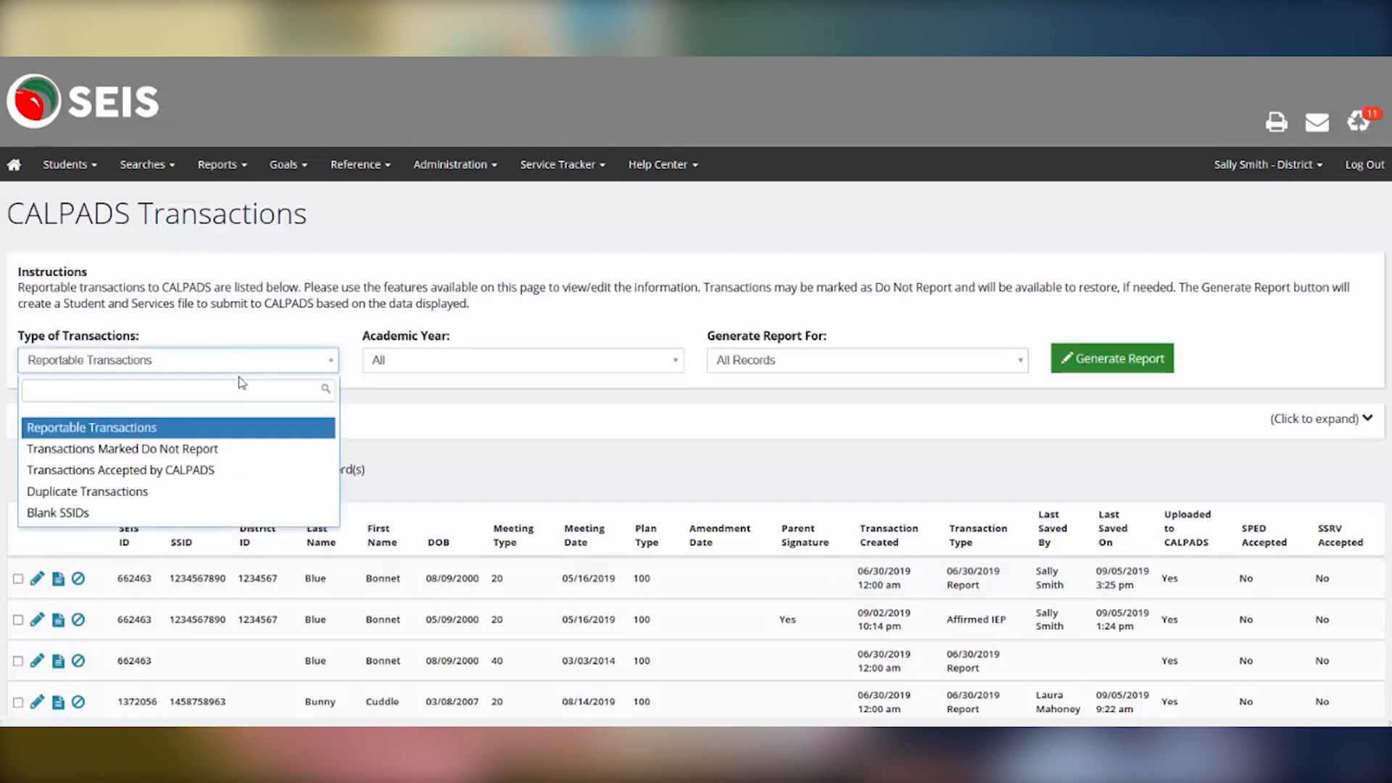
{"action": "left_click", "coordinate": [173, 492]}
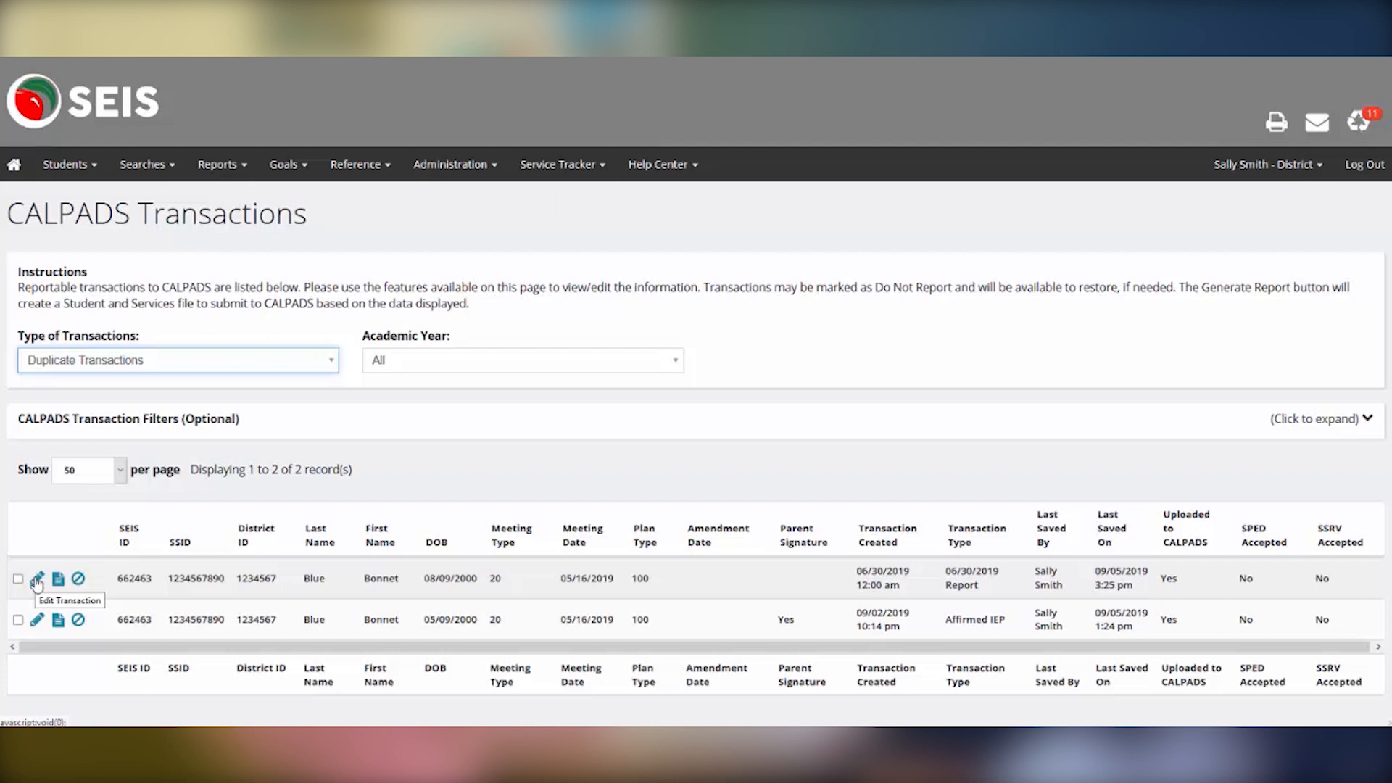
- Mark the duplicate Affirmed IEP transaction as Do Not Report and restore it from the list of transactions marked Do Not Report
{"action": "left_click", "coordinate": [77, 621]}
{"action": "left_click", "coordinate": [884, 177]}
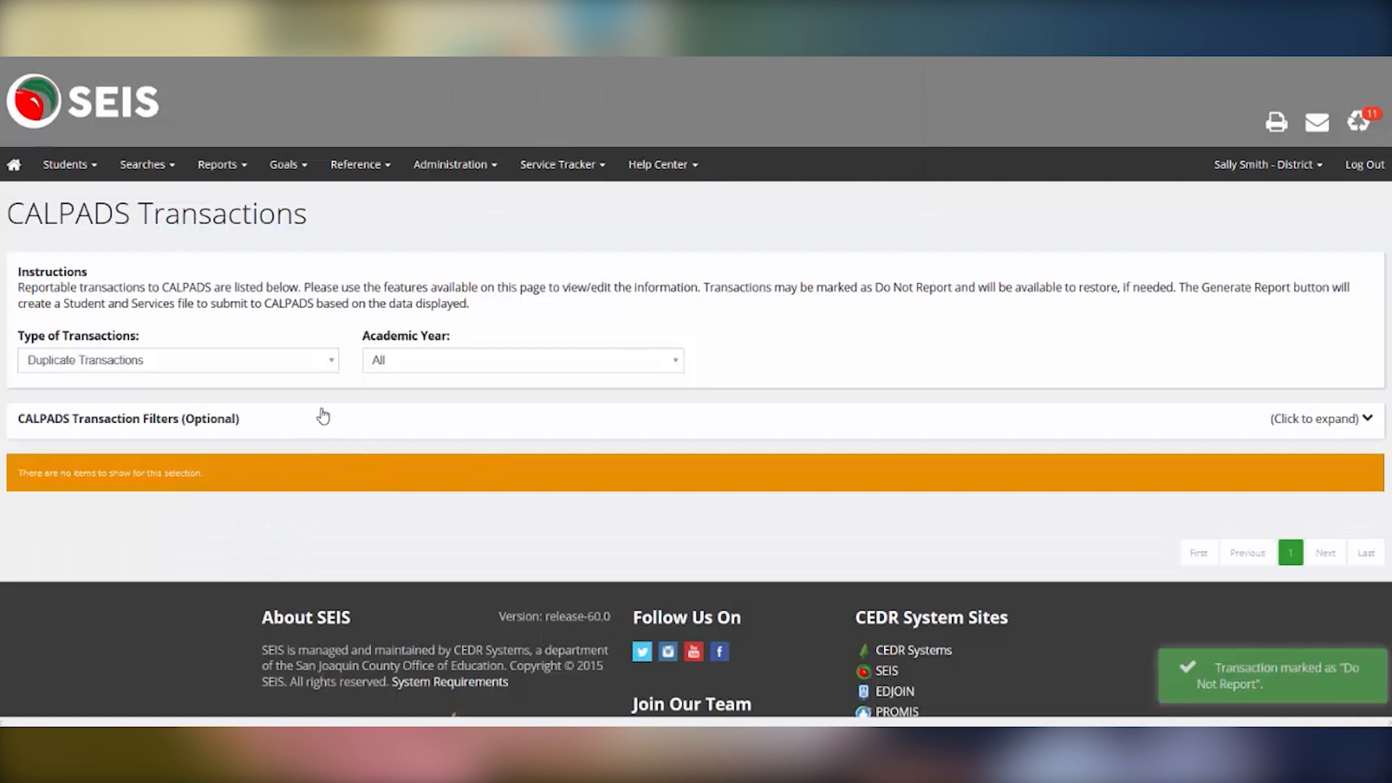
{"action": "left_click", "coordinate": [323, 361]}
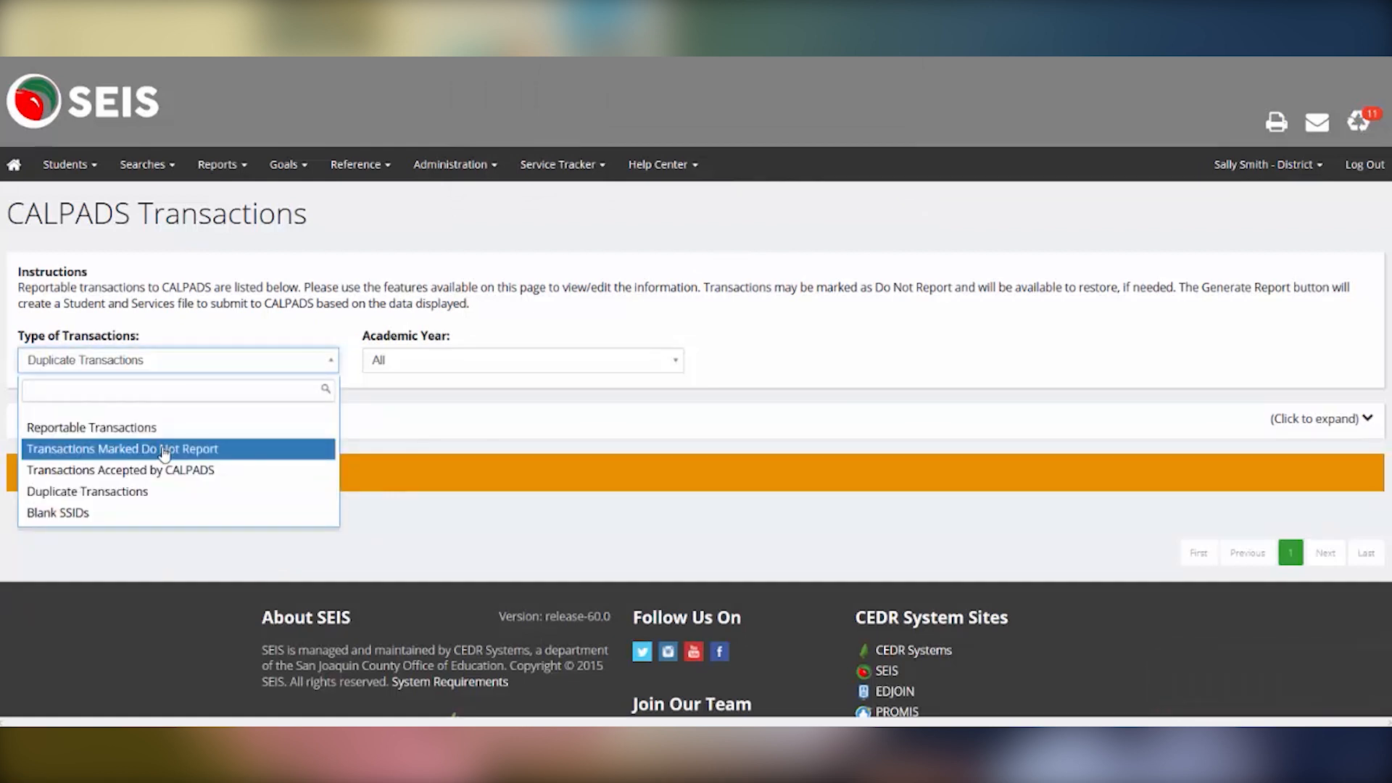
{"action": "left_click", "coordinate": [165, 450]}
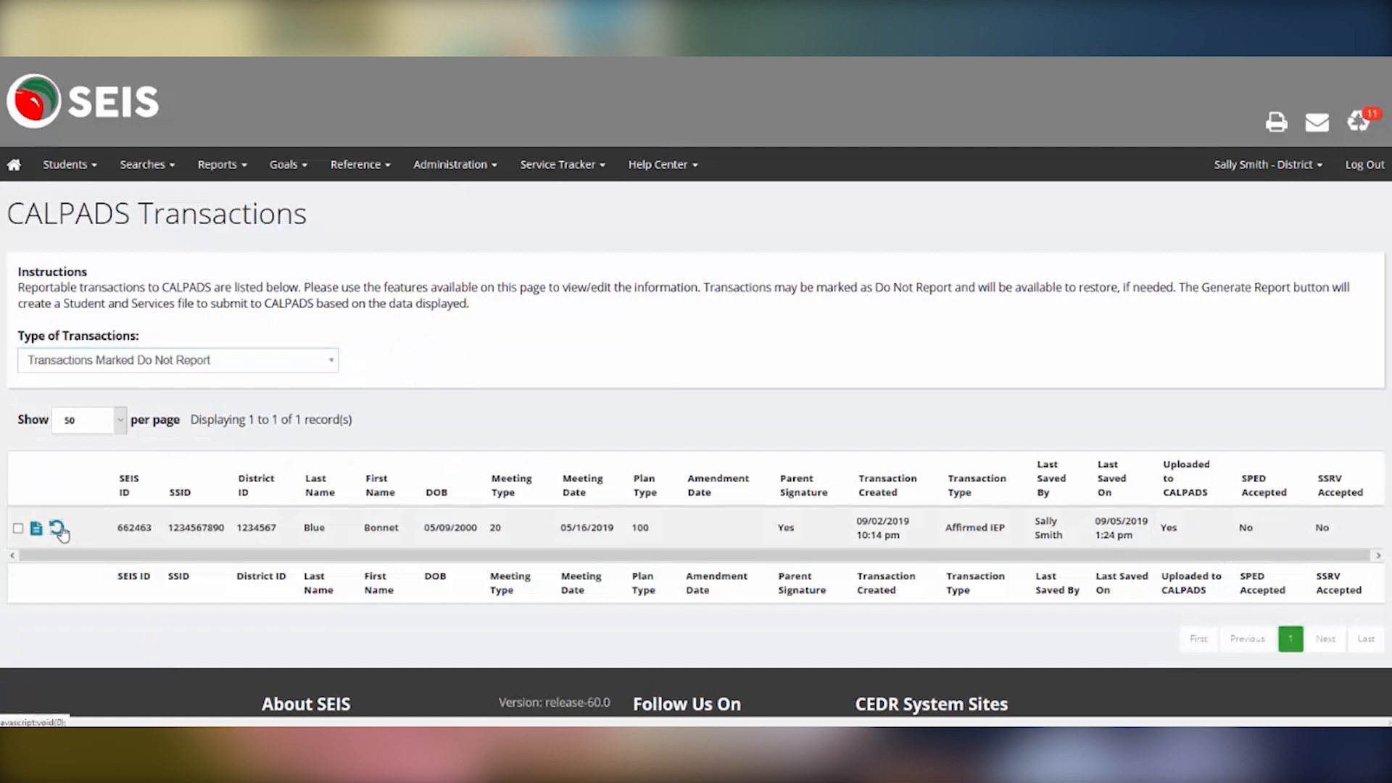
{"action": "left_click", "coordinate": [58, 530]}
{"action": "left_click", "coordinate": [884, 154]}
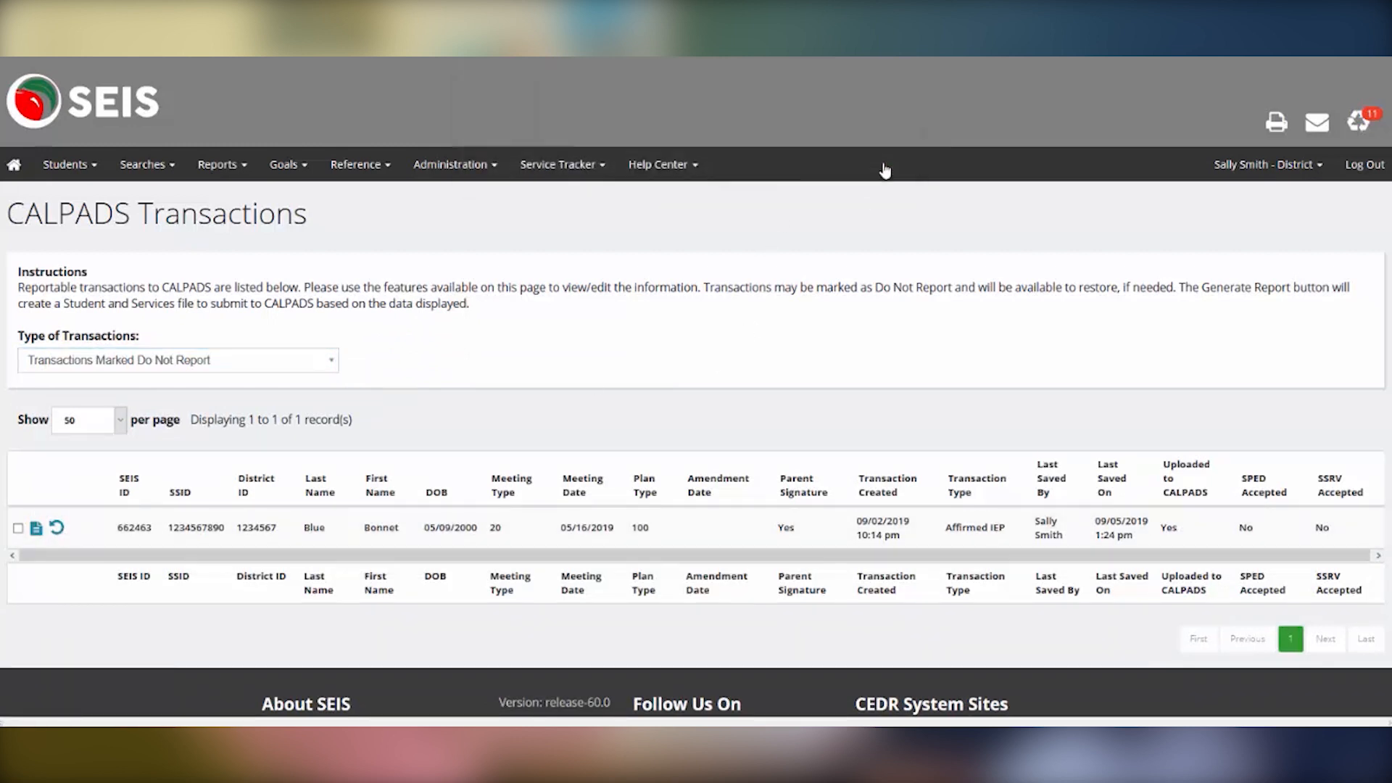
- List the transactions with blank SSIDs and look through their records
{"action": "left_click", "coordinate": [138, 362]}
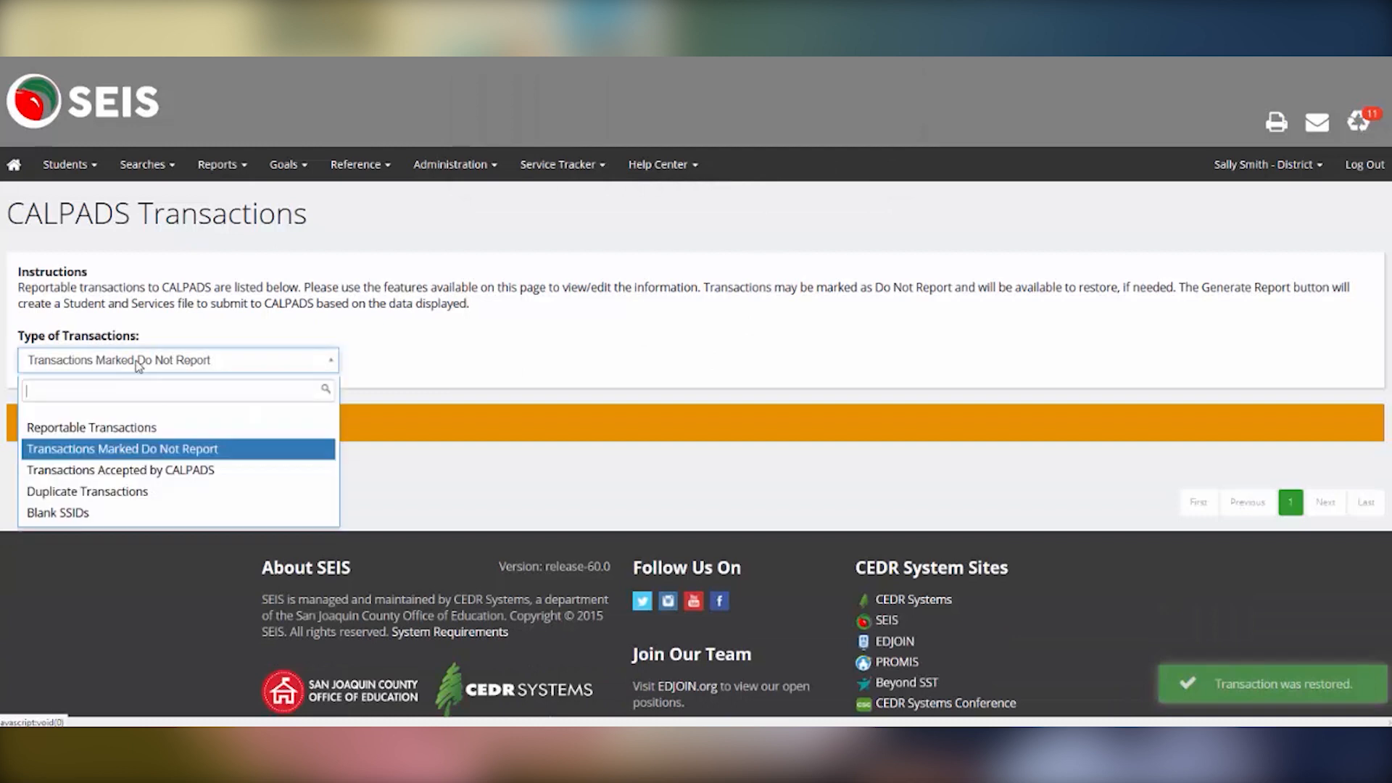
{"action": "left_click", "coordinate": [108, 514]}
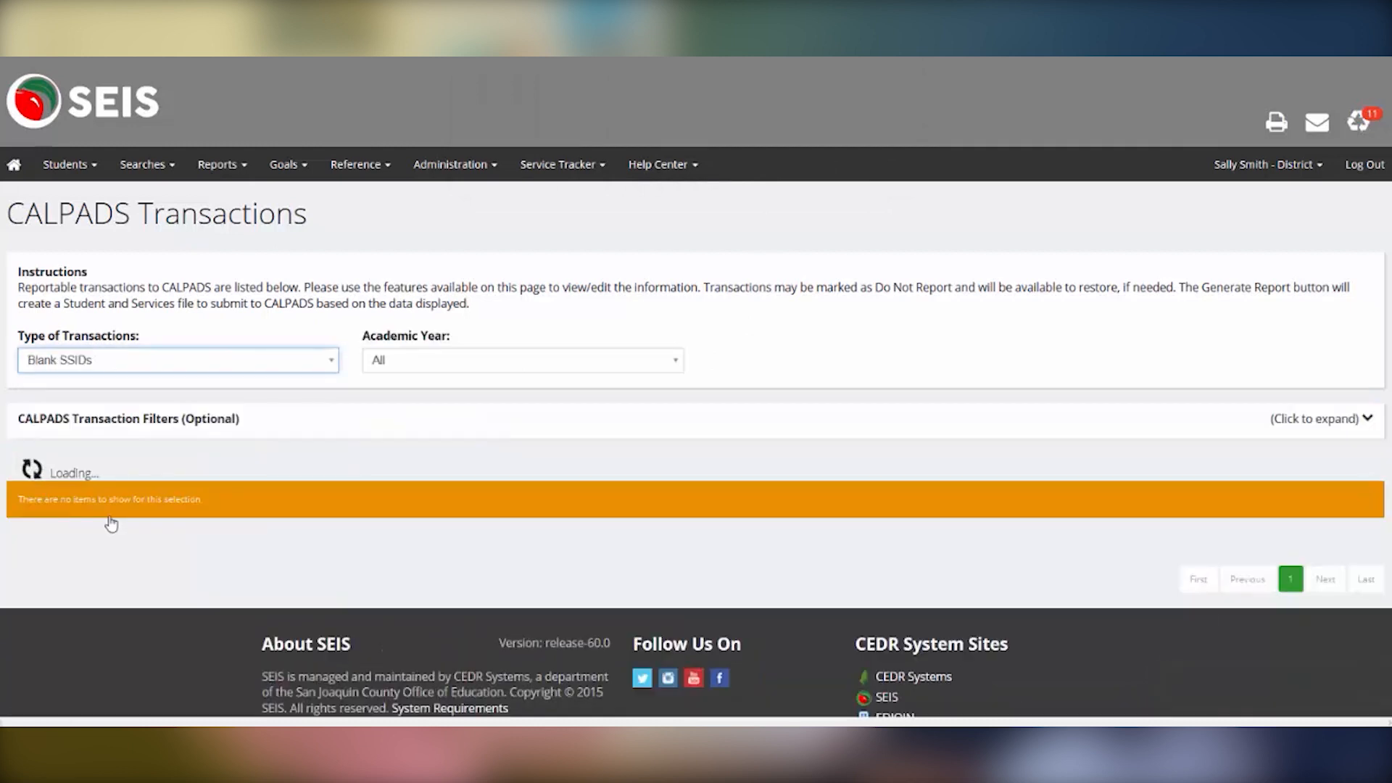
{"action": "scroll", "coordinate": [110, 522], "scroll_direction": "down", "scroll_amount": 1}
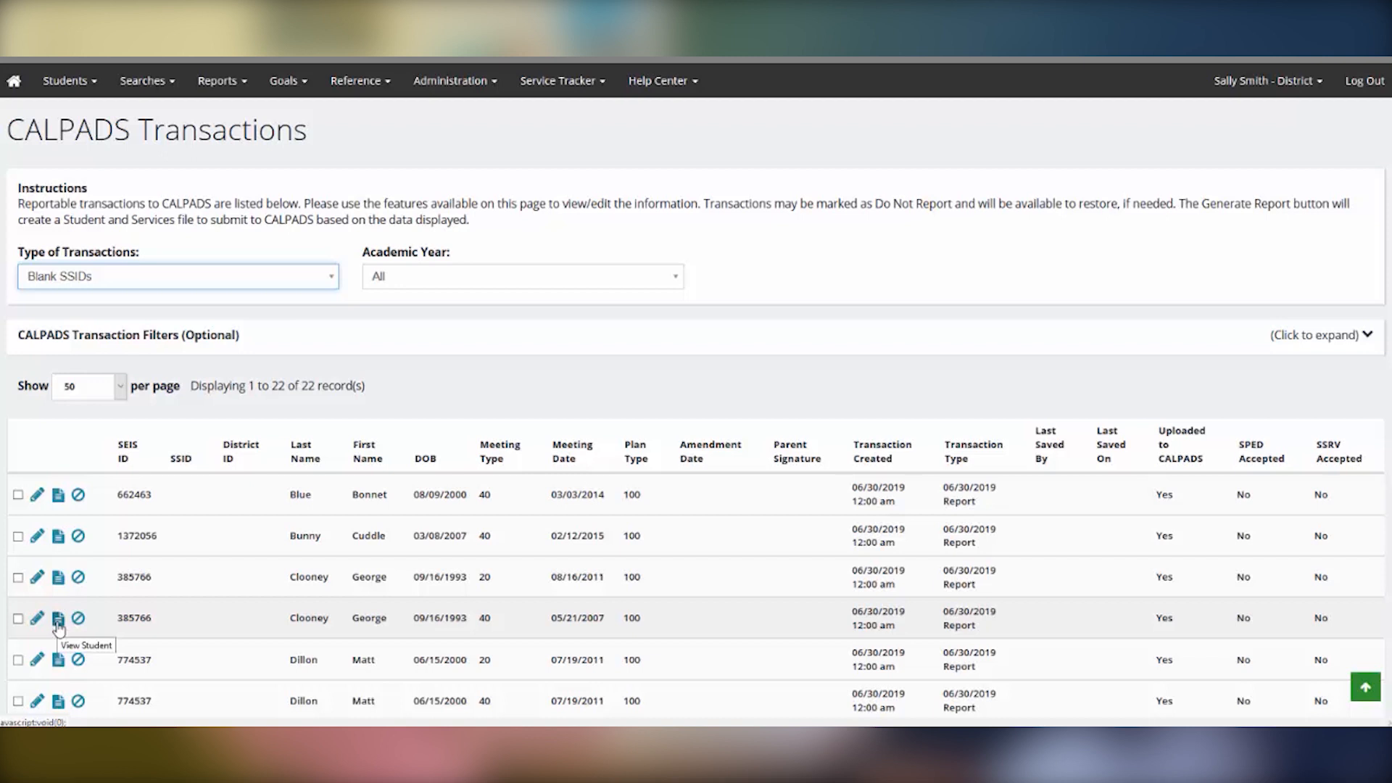
- Show the reportable transactions and generate a CALPADS report for only the first record, the 06/30/2019 Report with meeting date 05/16/2019
{"action": "left_click", "coordinate": [124, 280]}
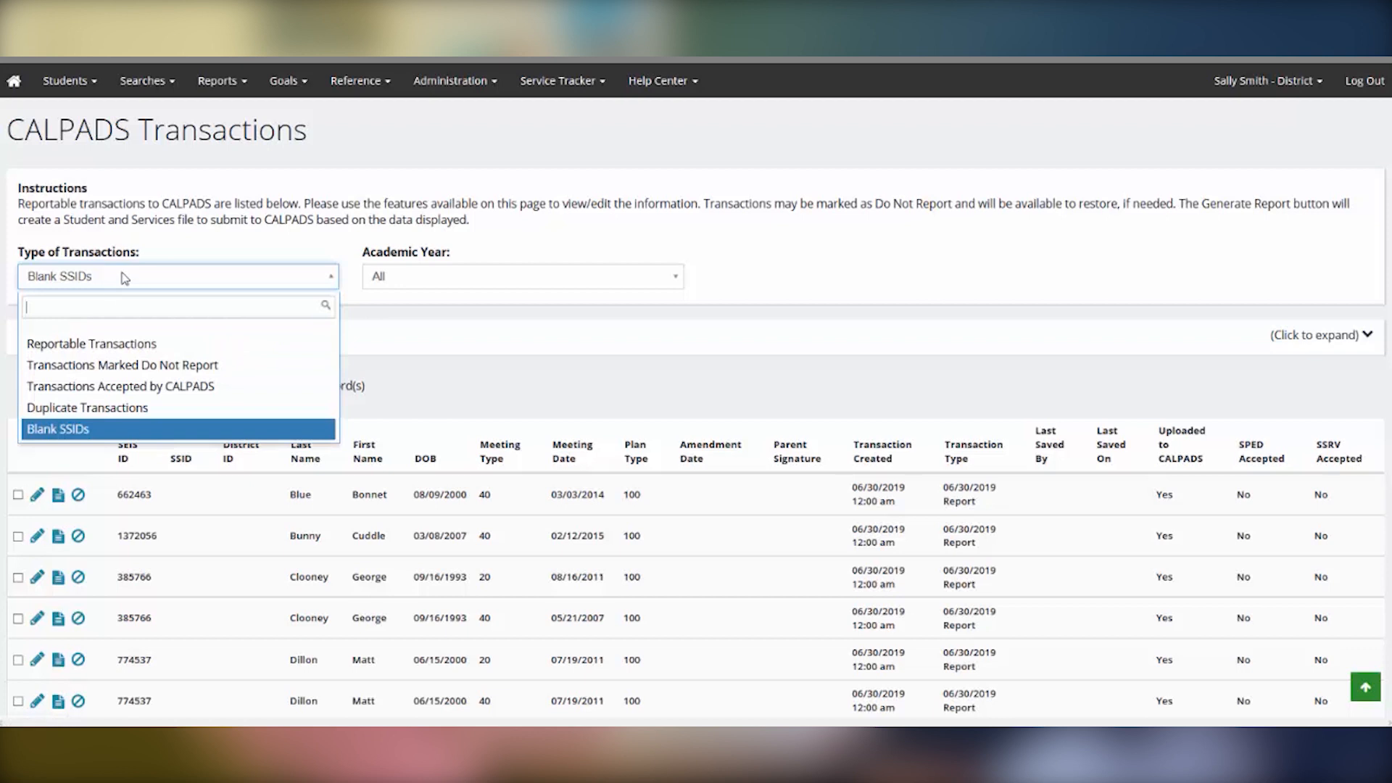
{"action": "left_click", "coordinate": [123, 345]}
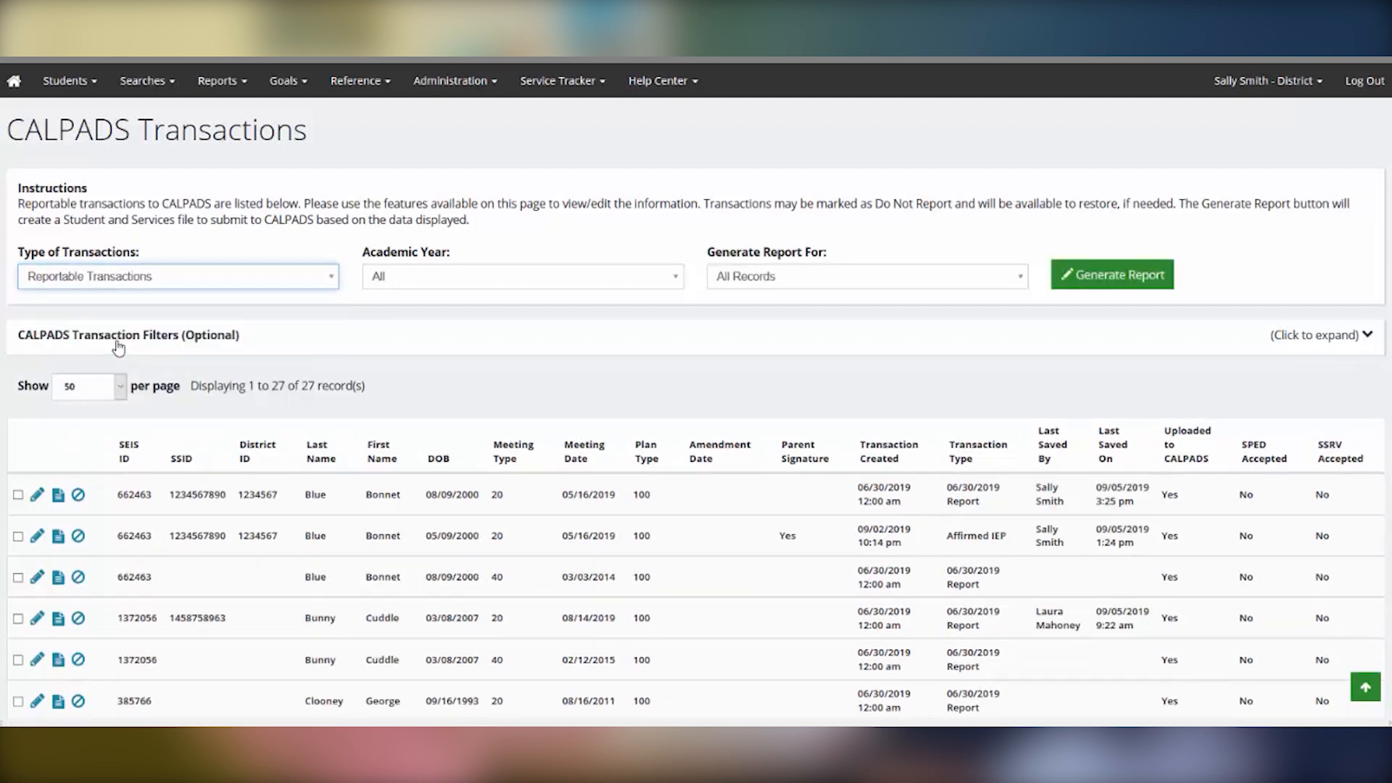
{"action": "left_click", "coordinate": [17, 495]}
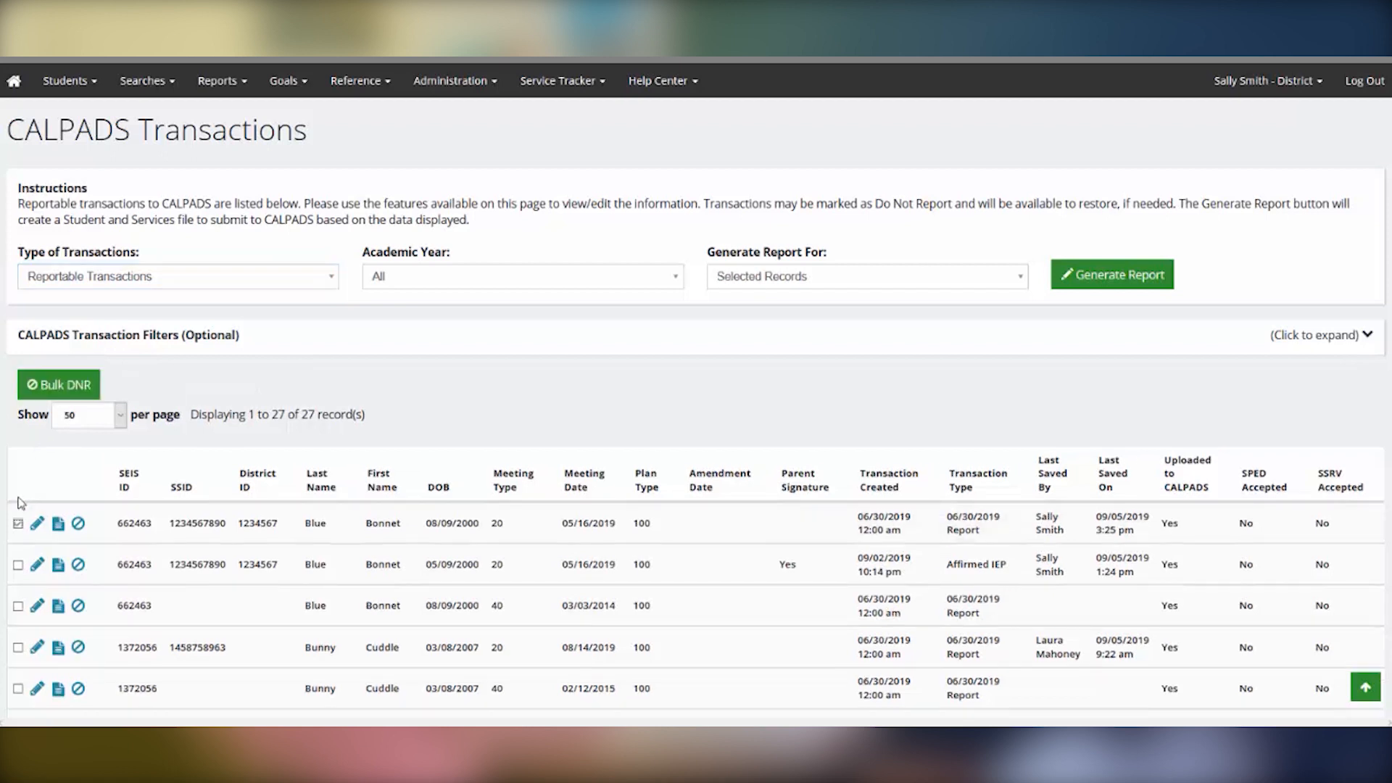
{"action": "left_click", "coordinate": [1135, 280]}
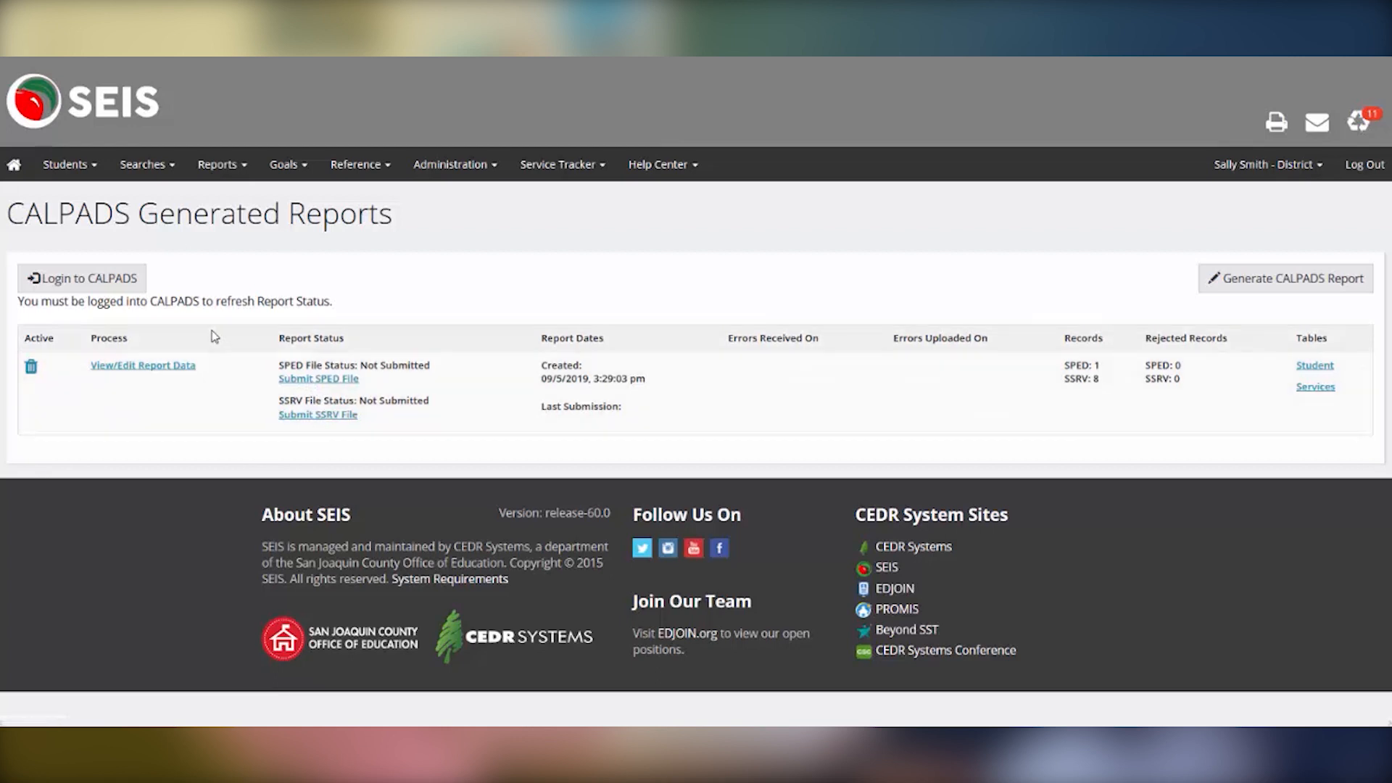
- Log in to CALPADS from the generated reports page, accepting the terms and conditions and having the login remembered
{"action": "left_click", "coordinate": [87, 287]}
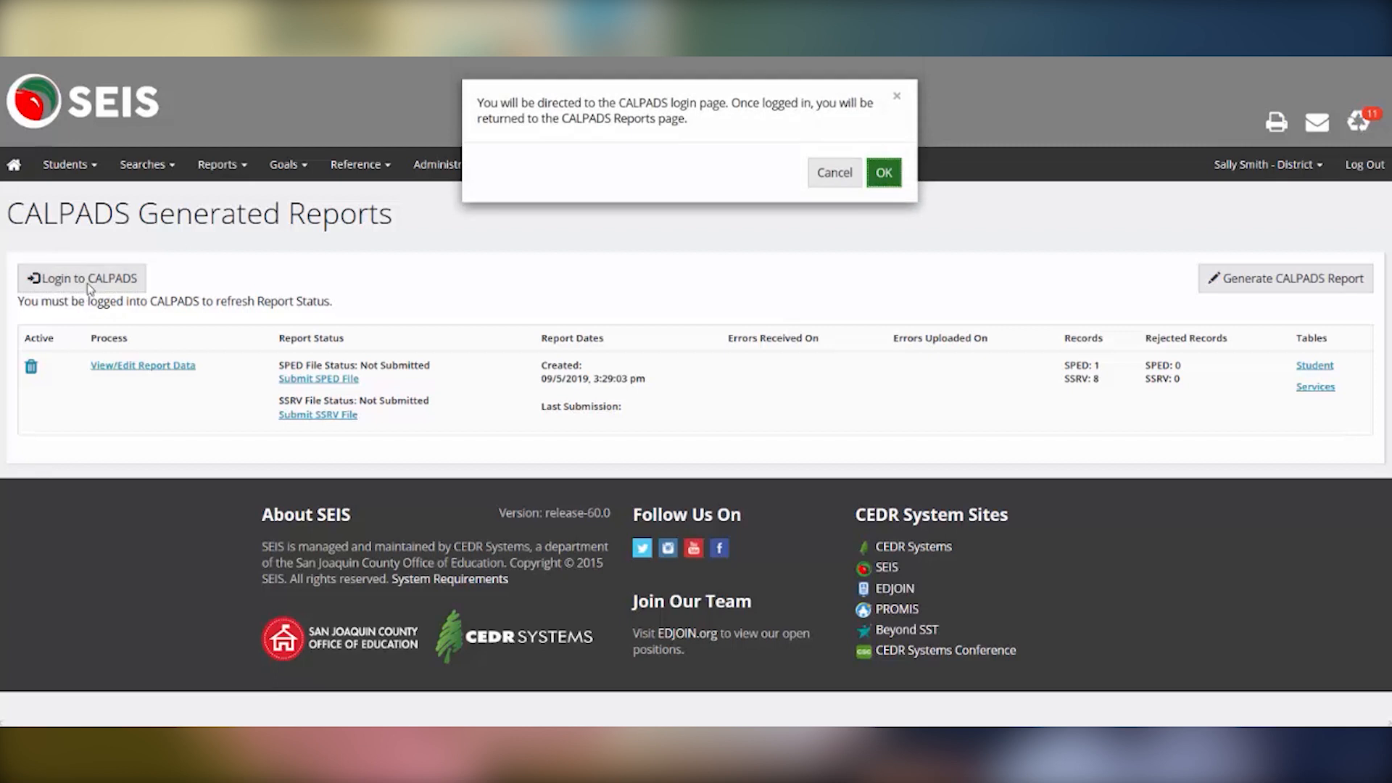
{"action": "left_click", "coordinate": [884, 174]}
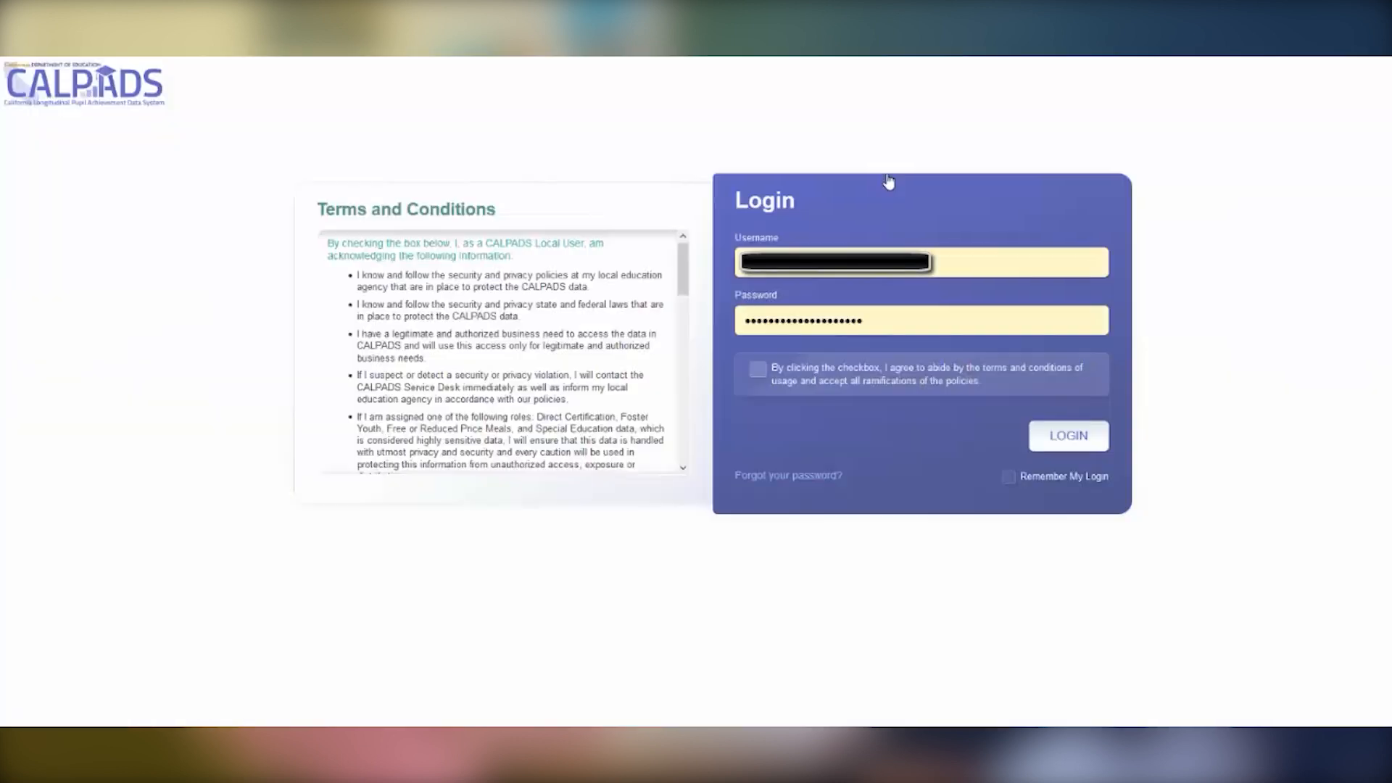
{"action": "left_click", "coordinate": [758, 371]}
{"action": "left_click", "coordinate": [1008, 477]}
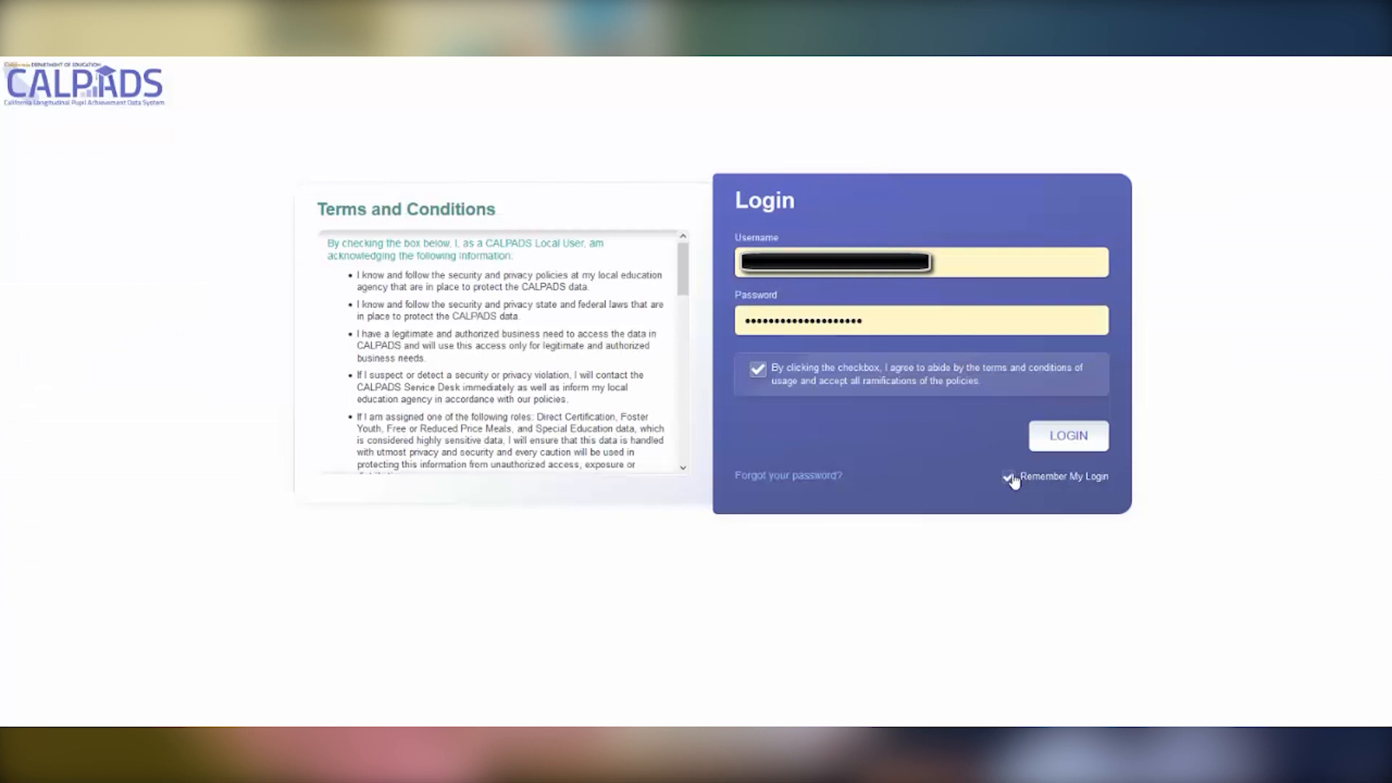
{"action": "left_click", "coordinate": [1089, 440]}
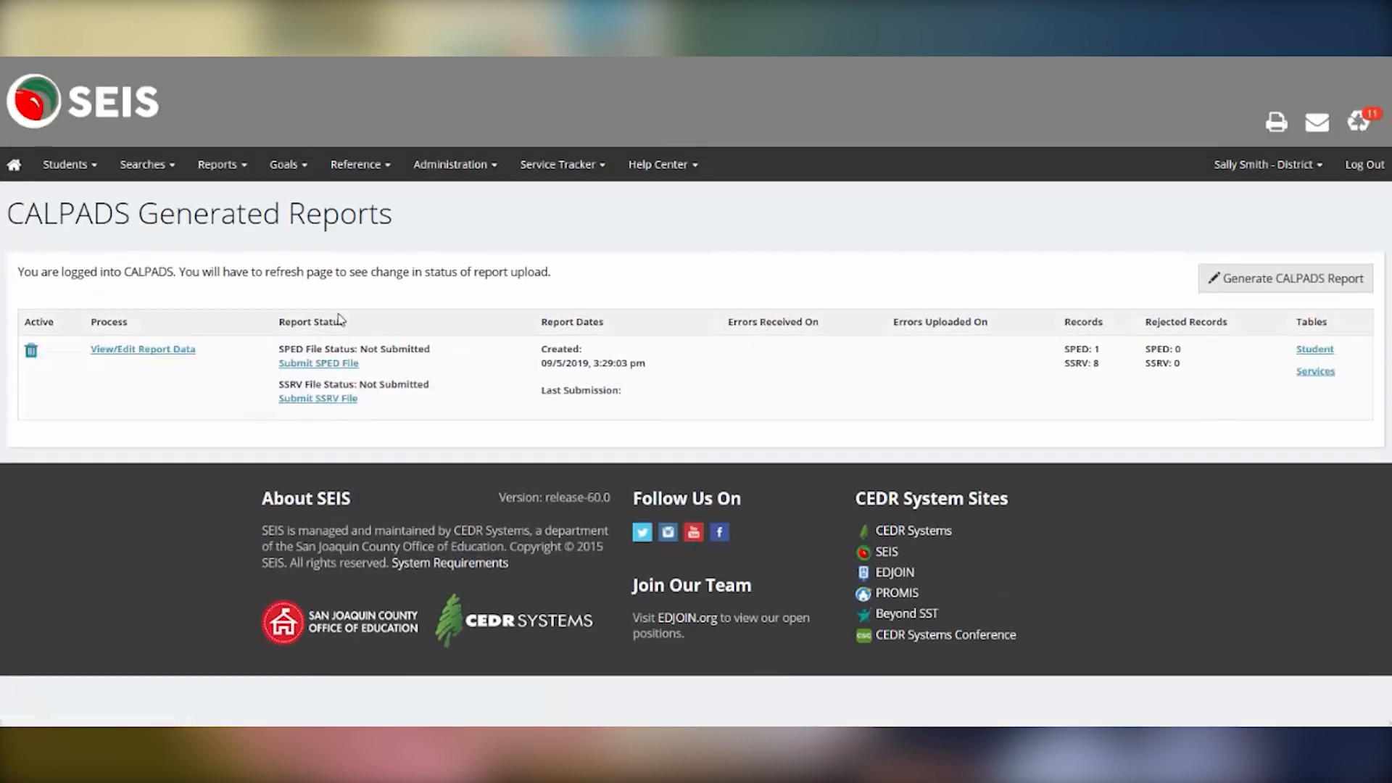
- Submit the SPED file to CALPADS, refresh its status and retrieve the SPED errors
{"action": "left_click", "coordinate": [324, 366]}
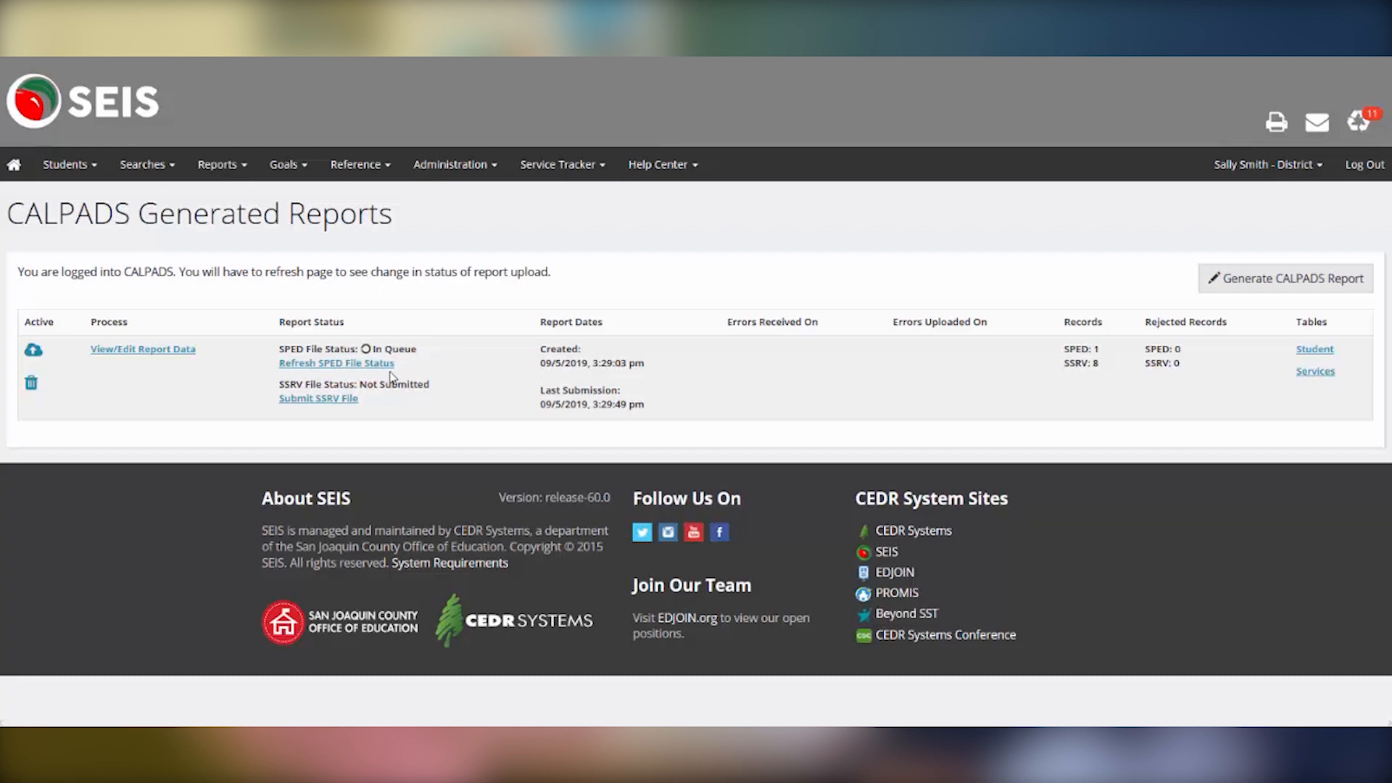
{"action": "left_click", "coordinate": [334, 368]}
{"action": "left_click", "coordinate": [361, 365]}
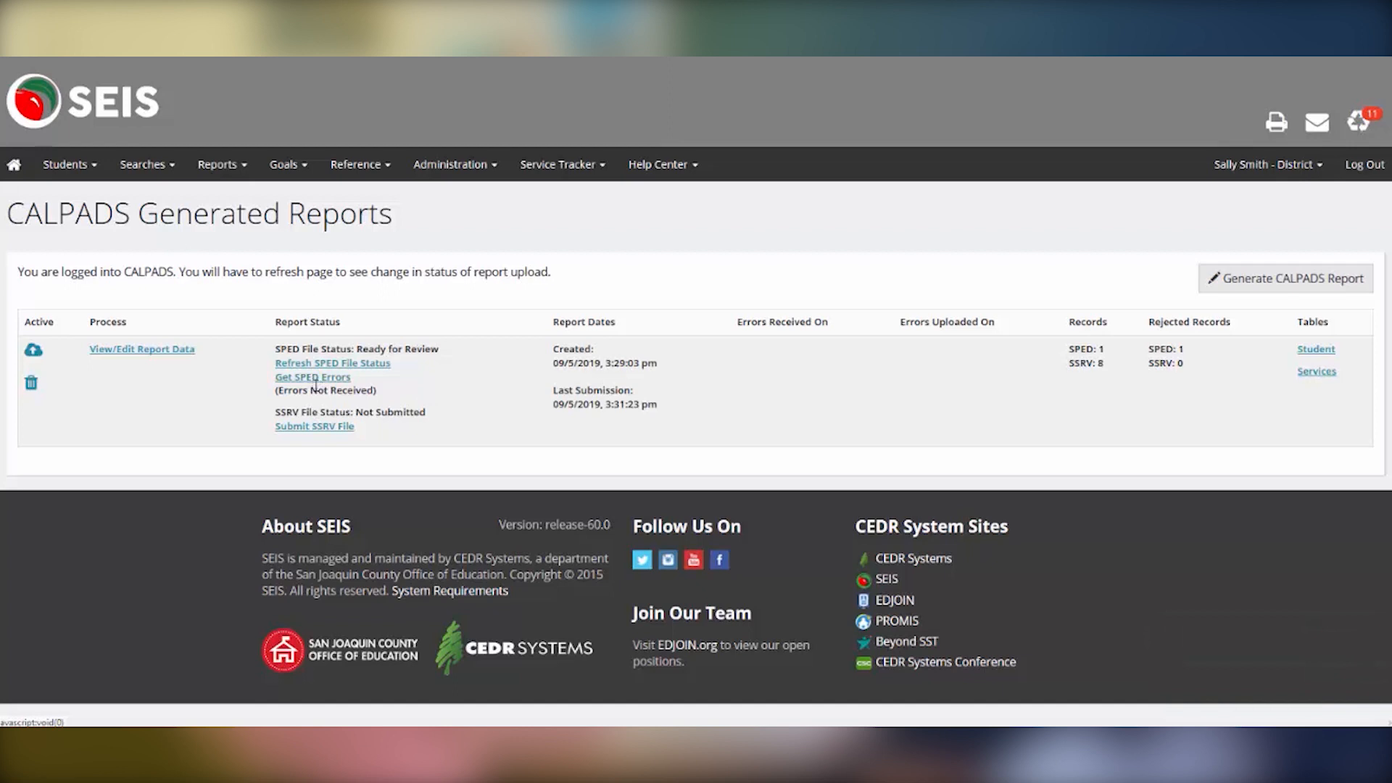
{"action": "left_click", "coordinate": [316, 378]}
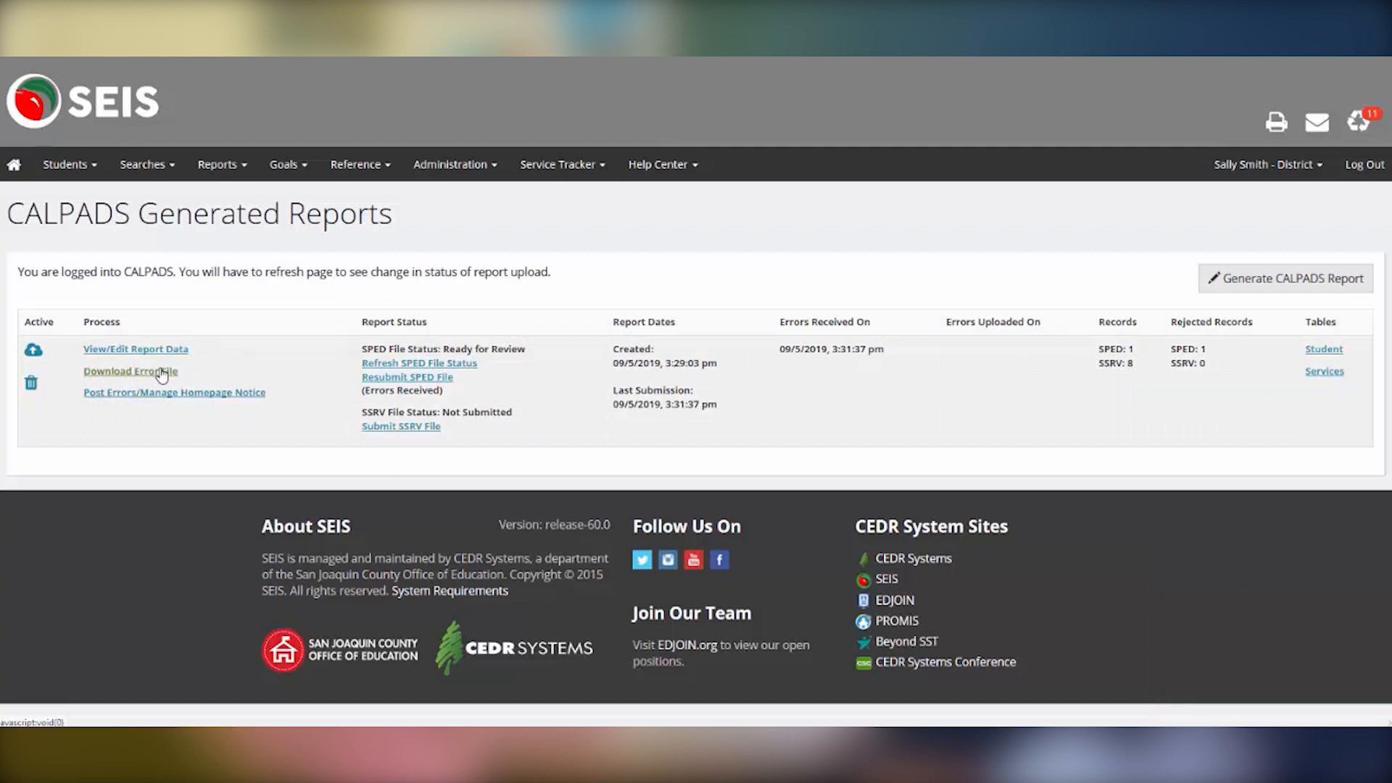
- Open the homepage notice for the received CALPADS errors and enter the staff message "Errors as of xx/xx/xxxx"
{"action": "left_click", "coordinate": [192, 398]}
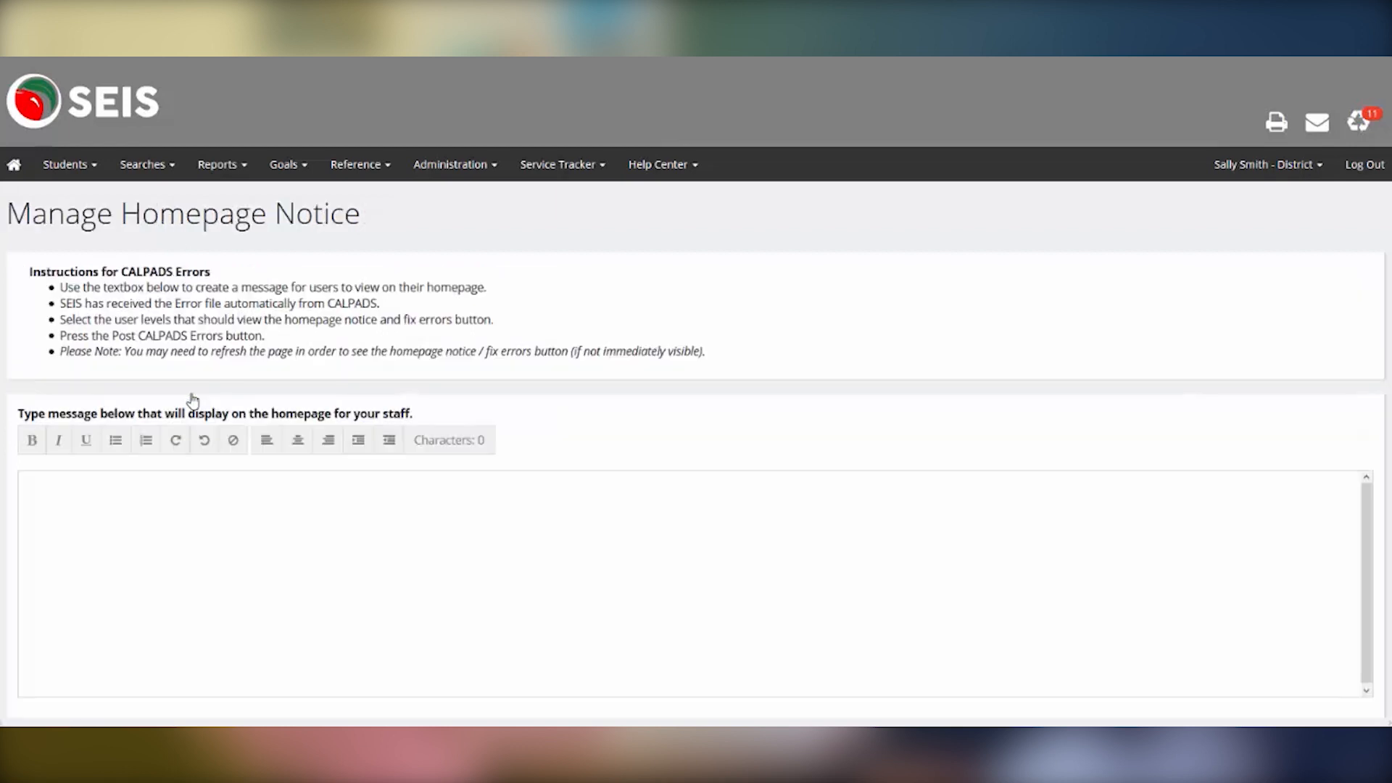
{"action": "scroll", "coordinate": [193, 398], "scroll_direction": "down", "scroll_amount": 1}
{"action": "left_click", "coordinate": [181, 433]}
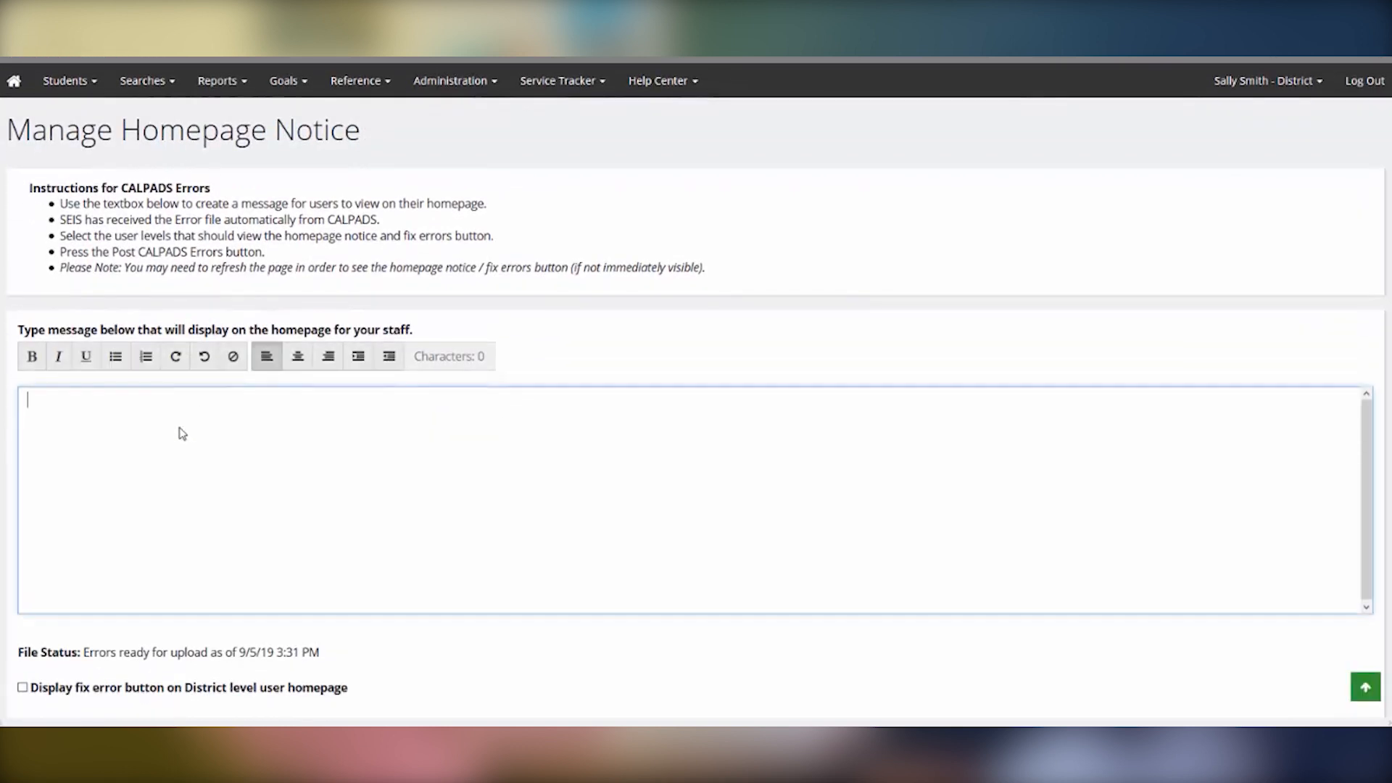
{"action": "type", "text": "Errors as of xx/xx/xxxx"}
{"action": "scroll", "coordinate": [176, 341], "scroll_direction": "down", "scroll_amount": 2}
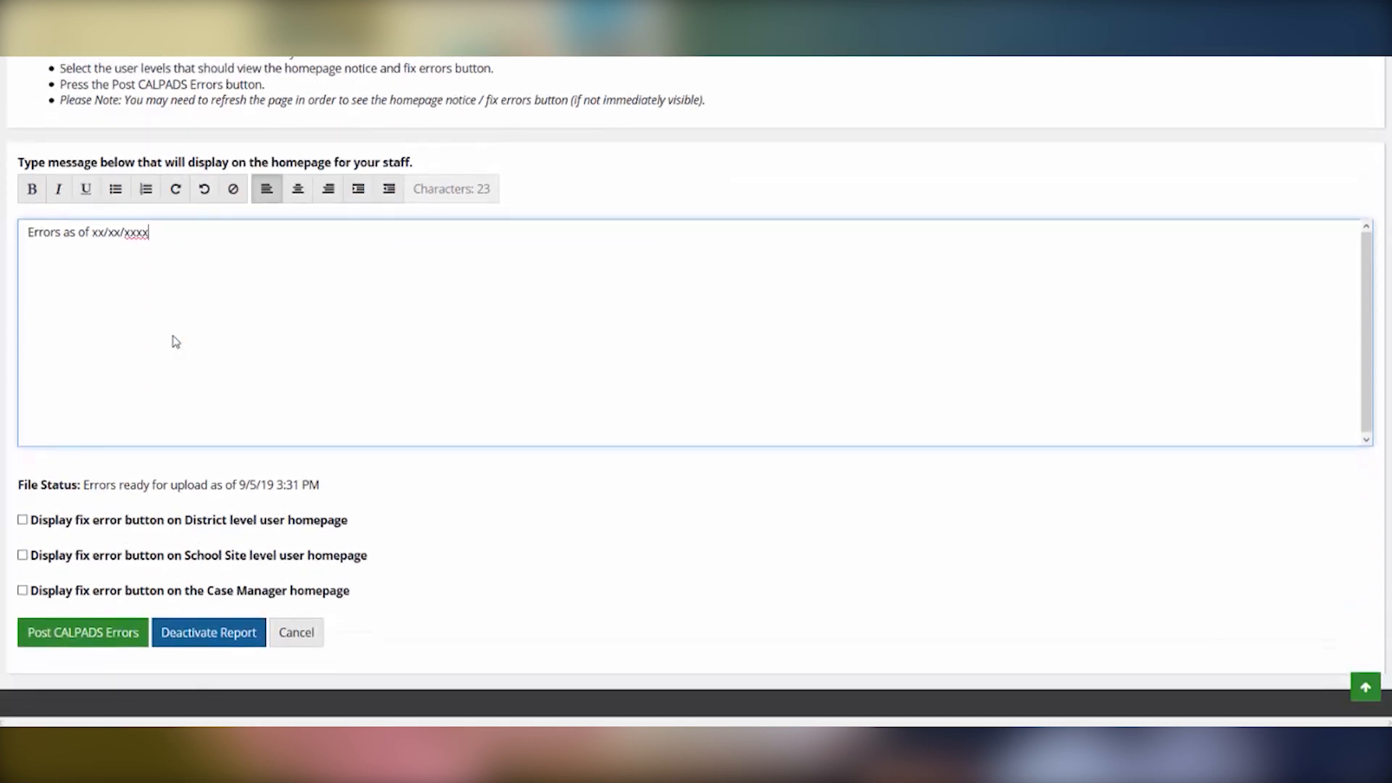
- Display the fix error button on the District, School Site and Case Manager homepages, and post the CALPADS errors
{"action": "left_click", "coordinate": [23, 520]}
{"action": "left_click", "coordinate": [22, 556]}
{"action": "left_click", "coordinate": [22, 590]}
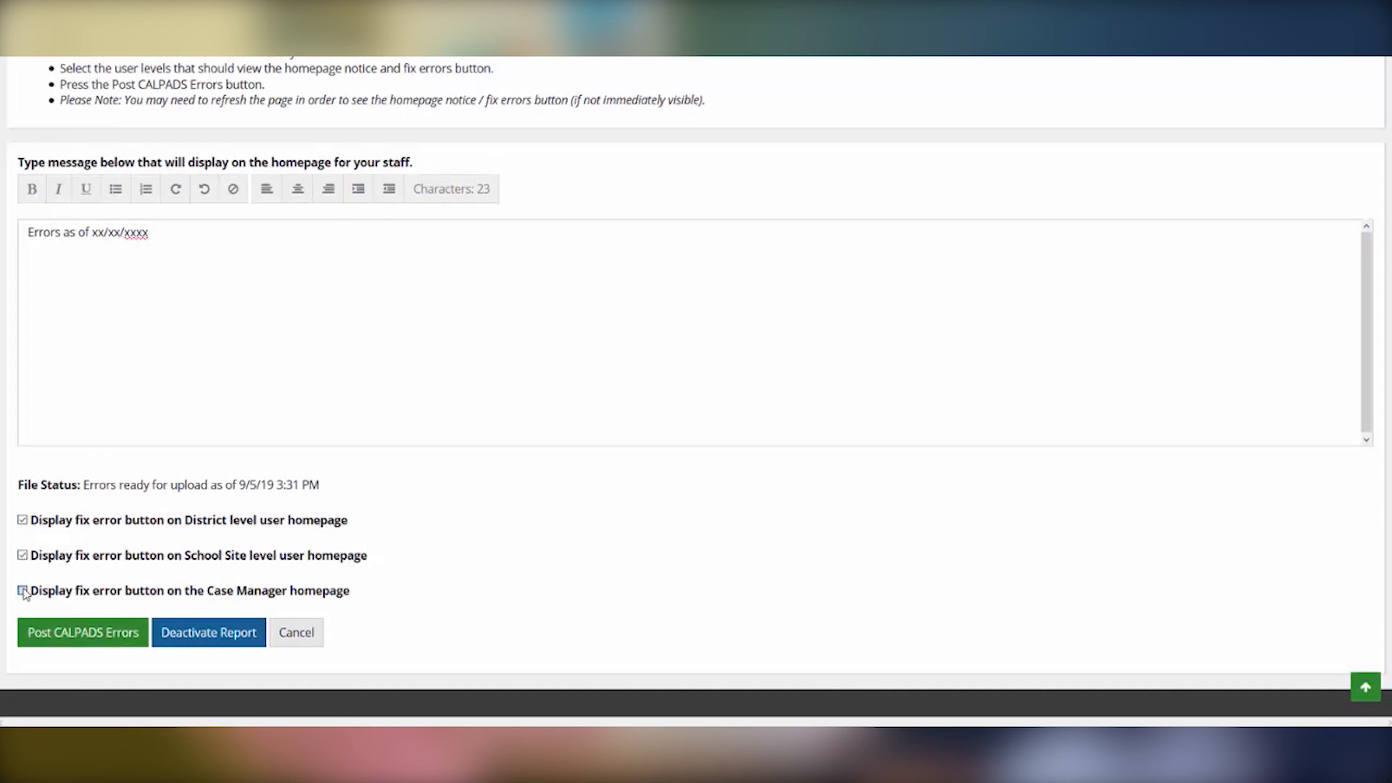
{"action": "left_click", "coordinate": [89, 634]}
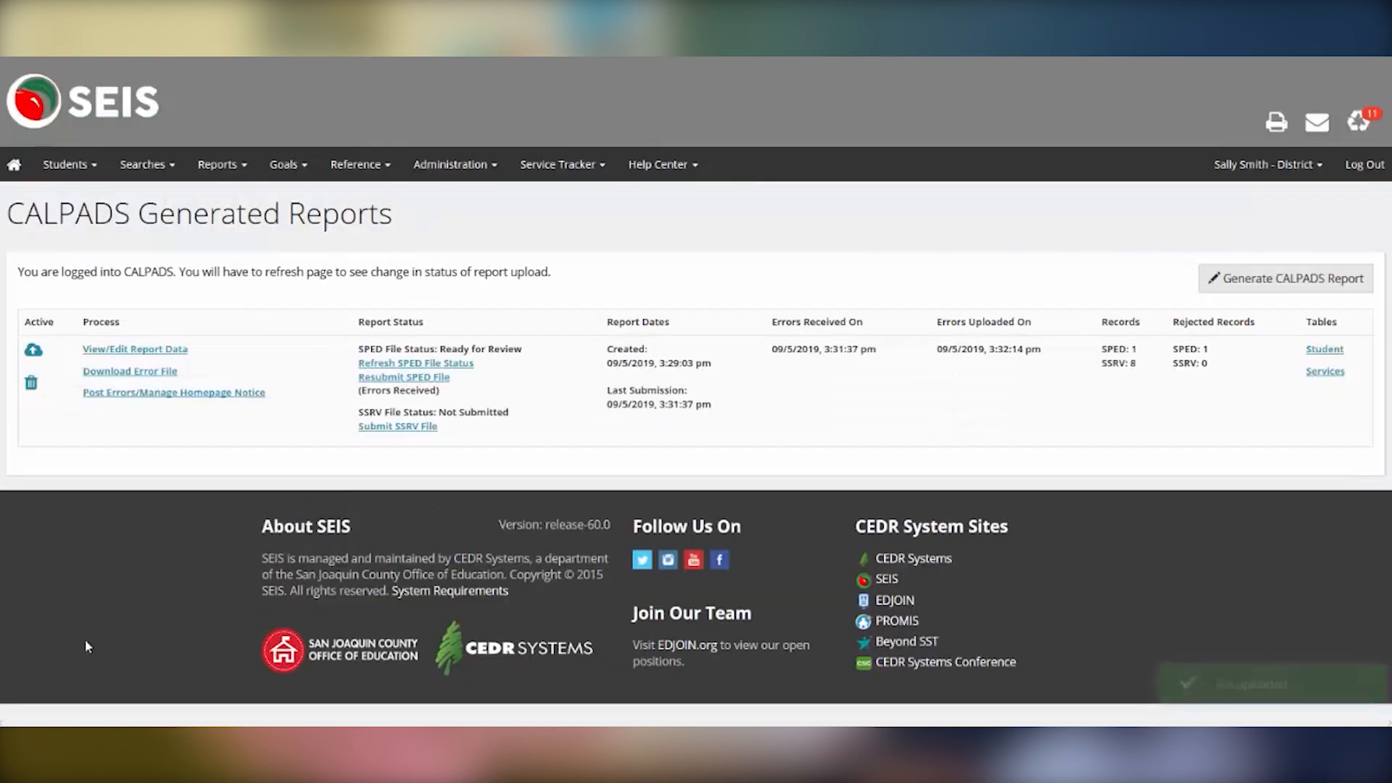
- Open the CALPADS Errors page from the homepage notice and review the listed student errors and warnings
{"action": "left_click", "coordinate": [13, 168]}
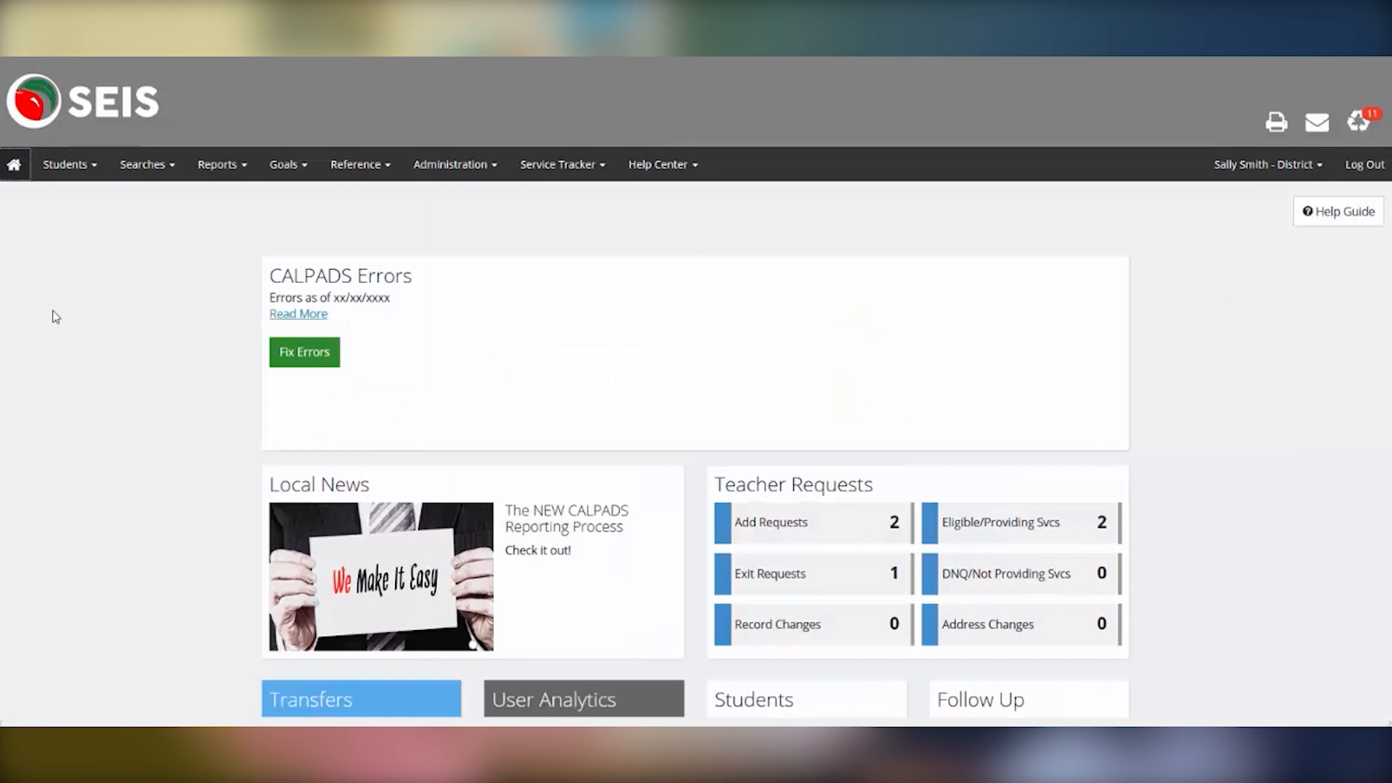
{"action": "left_click", "coordinate": [317, 361]}
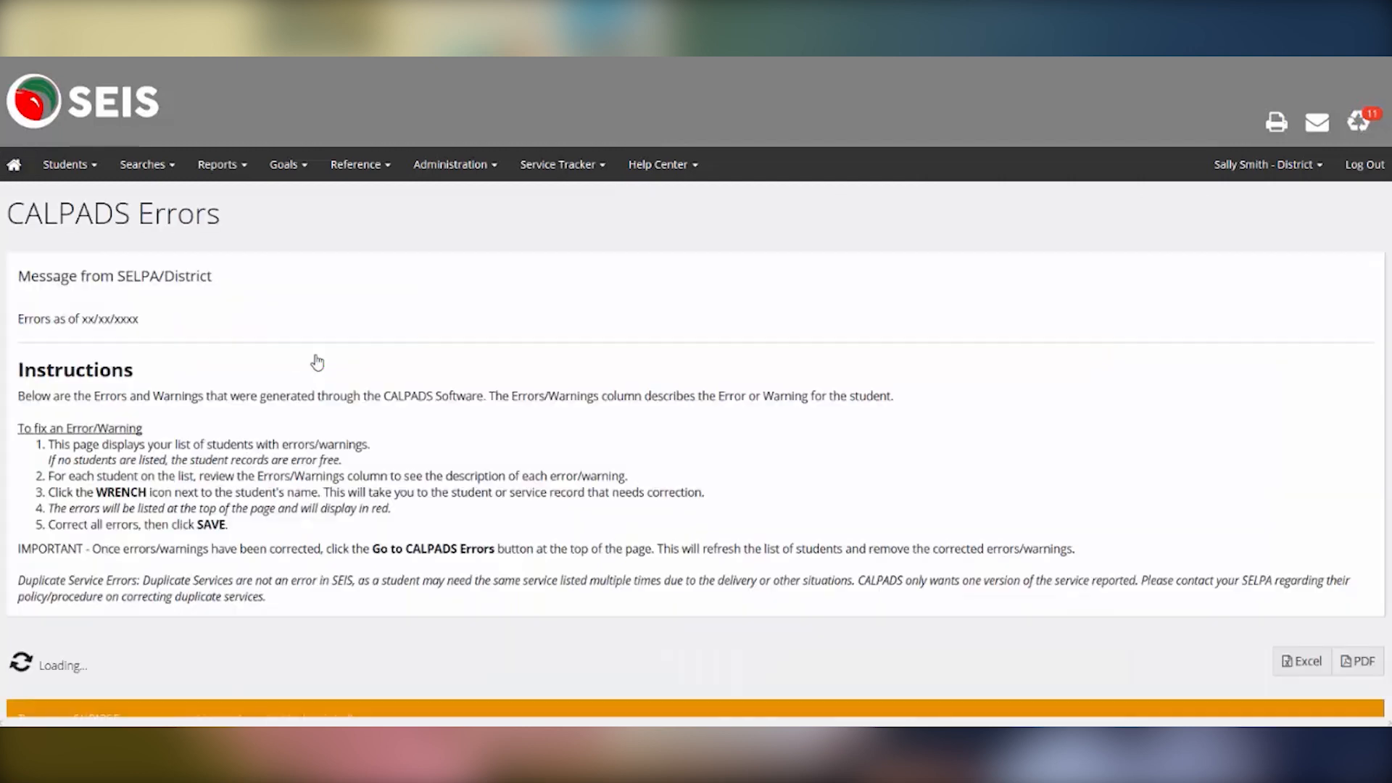
{"action": "scroll", "coordinate": [317, 359], "scroll_direction": "down", "scroll_amount": 2}
{"action": "scroll", "coordinate": [317, 359], "scroll_direction": "down", "scroll_amount": 2}
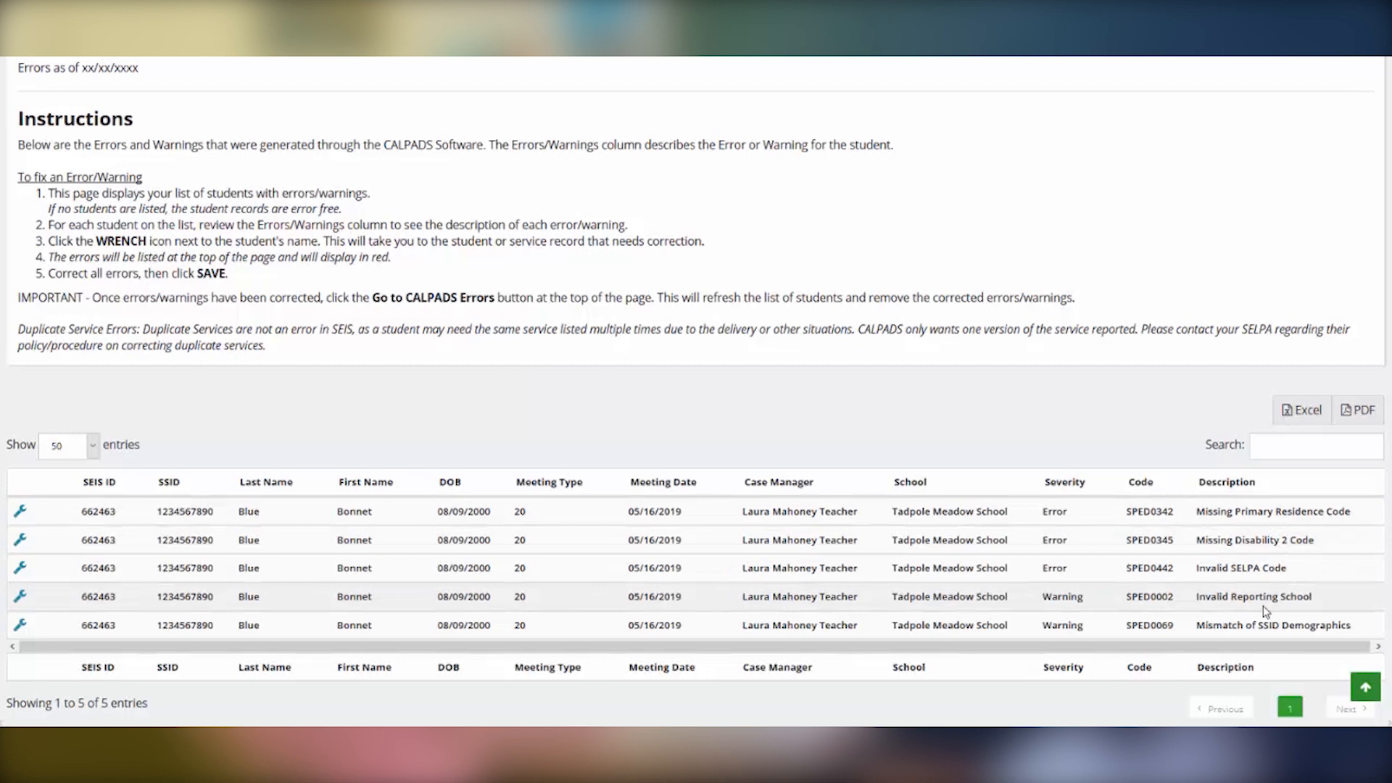
- Open the transaction with the Missing Primary Residence Code error and read the description and suggested resolution of SPED0342
{"action": "left_click", "coordinate": [19, 513]}
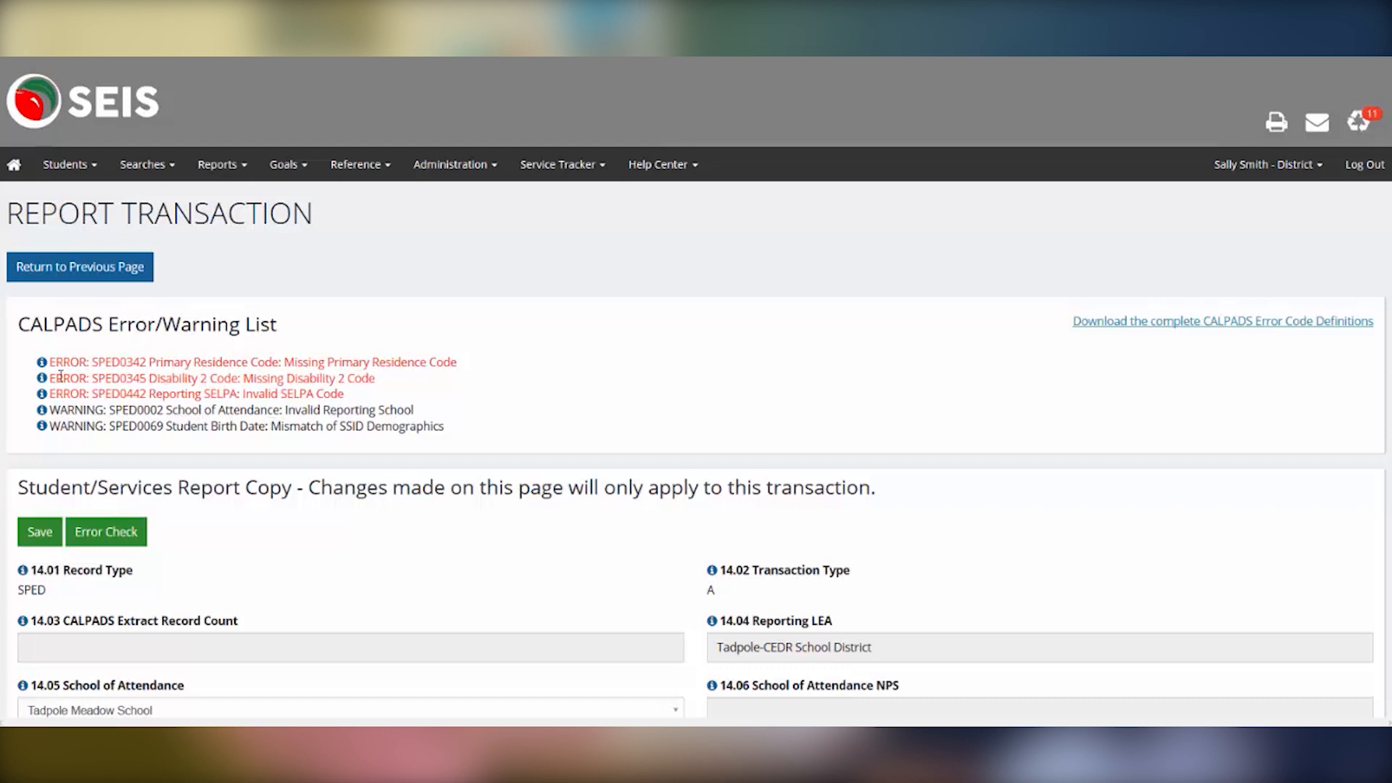
{"action": "left_click", "coordinate": [42, 362]}
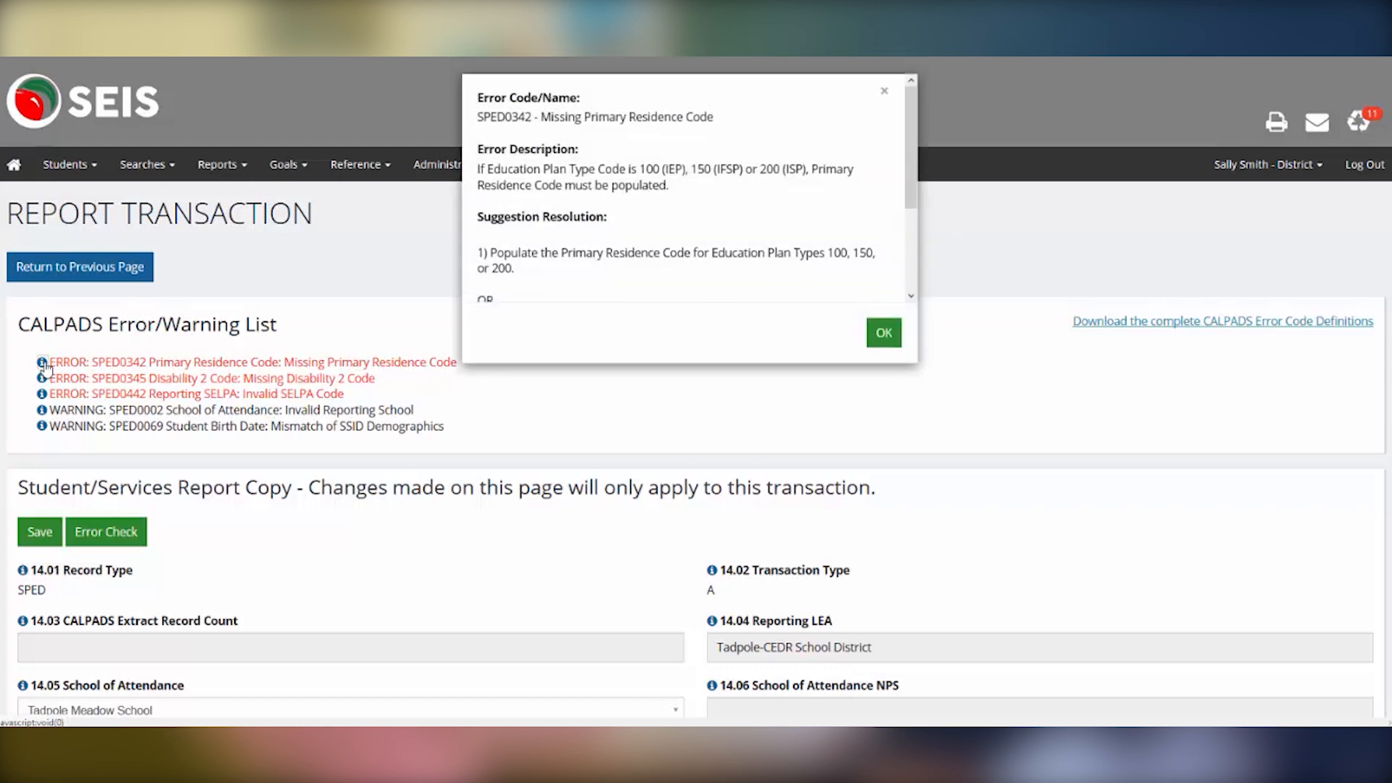
{"action": "left_click_drag", "start_coordinate": [919, 142], "coordinate": [906, 239]}
{"action": "left_click", "coordinate": [884, 341]}
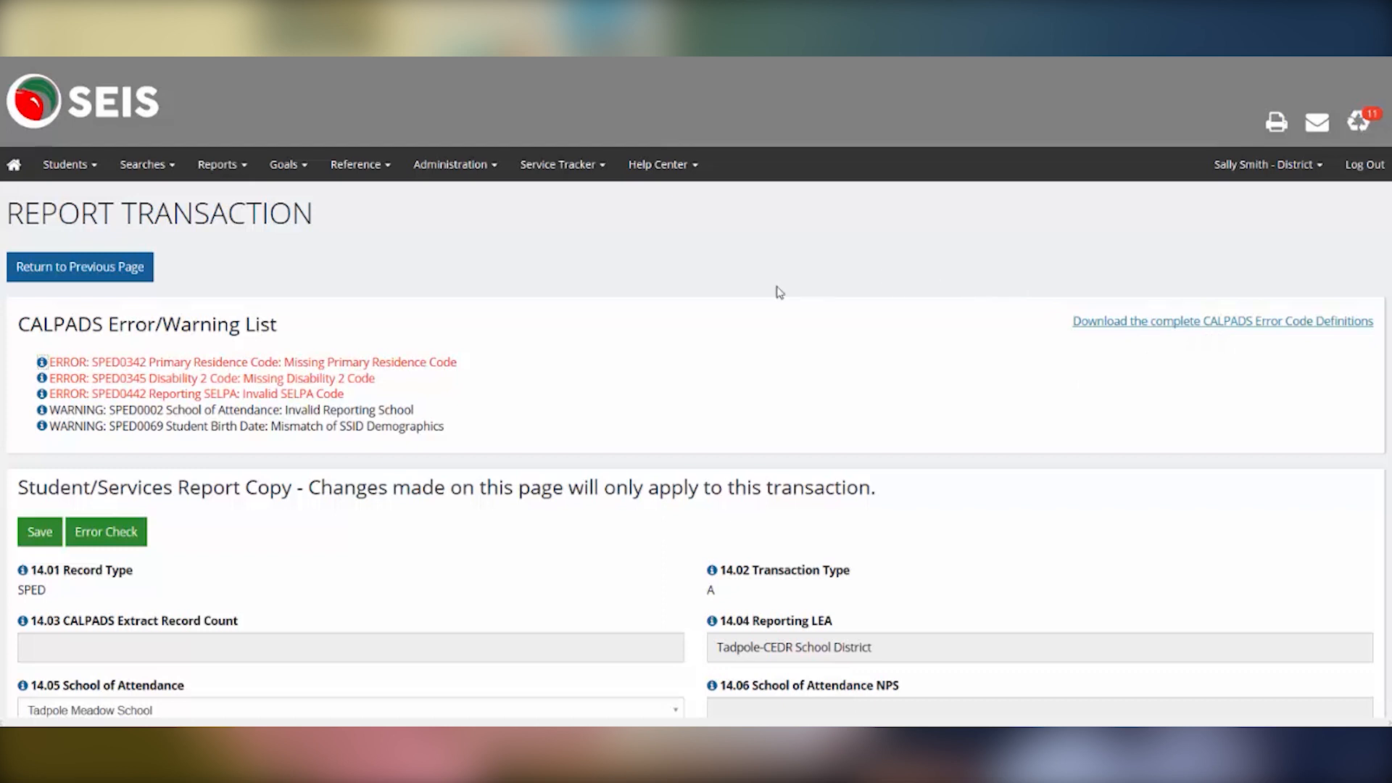
- Set the 14.26 Primary Residence in the report transaction to 140 - Parent or Legal Guardian and/or Homeless
{"action": "scroll", "coordinate": [497, 439], "scroll_direction": "down", "scroll_amount": 5}
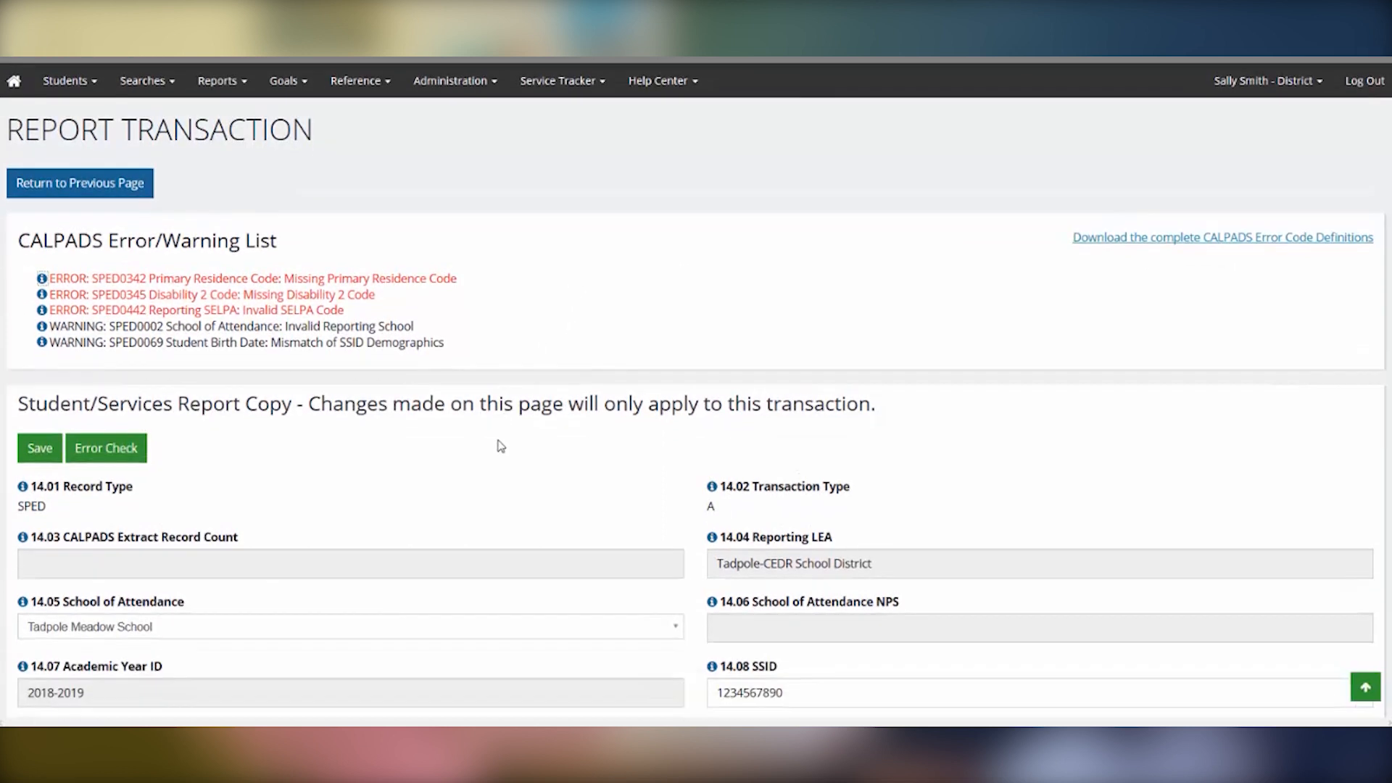
{"action": "scroll", "coordinate": [498, 439], "scroll_direction": "down", "scroll_amount": 5}
{"action": "scroll", "coordinate": [497, 439], "scroll_direction": "down", "scroll_amount": 4}
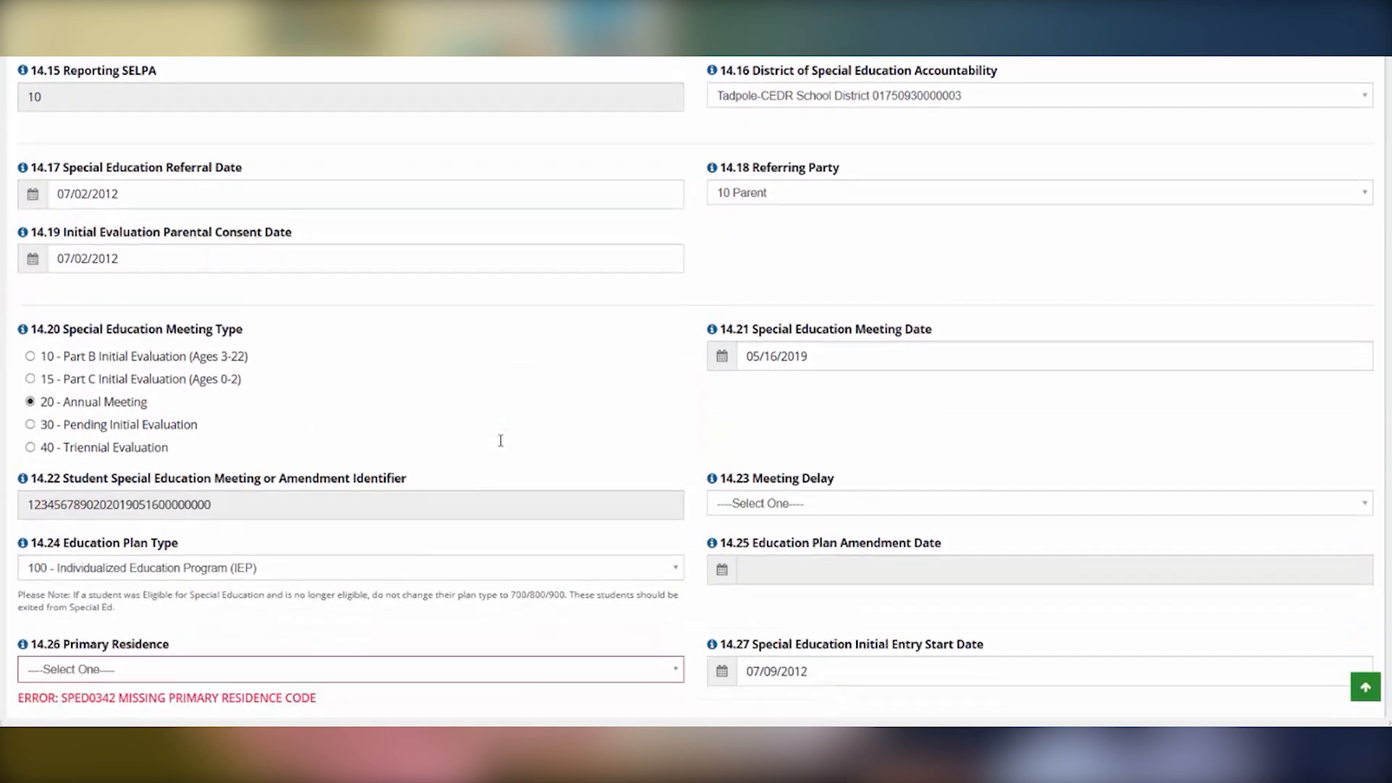
{"action": "scroll", "coordinate": [500, 440], "scroll_direction": "down", "scroll_amount": 1}
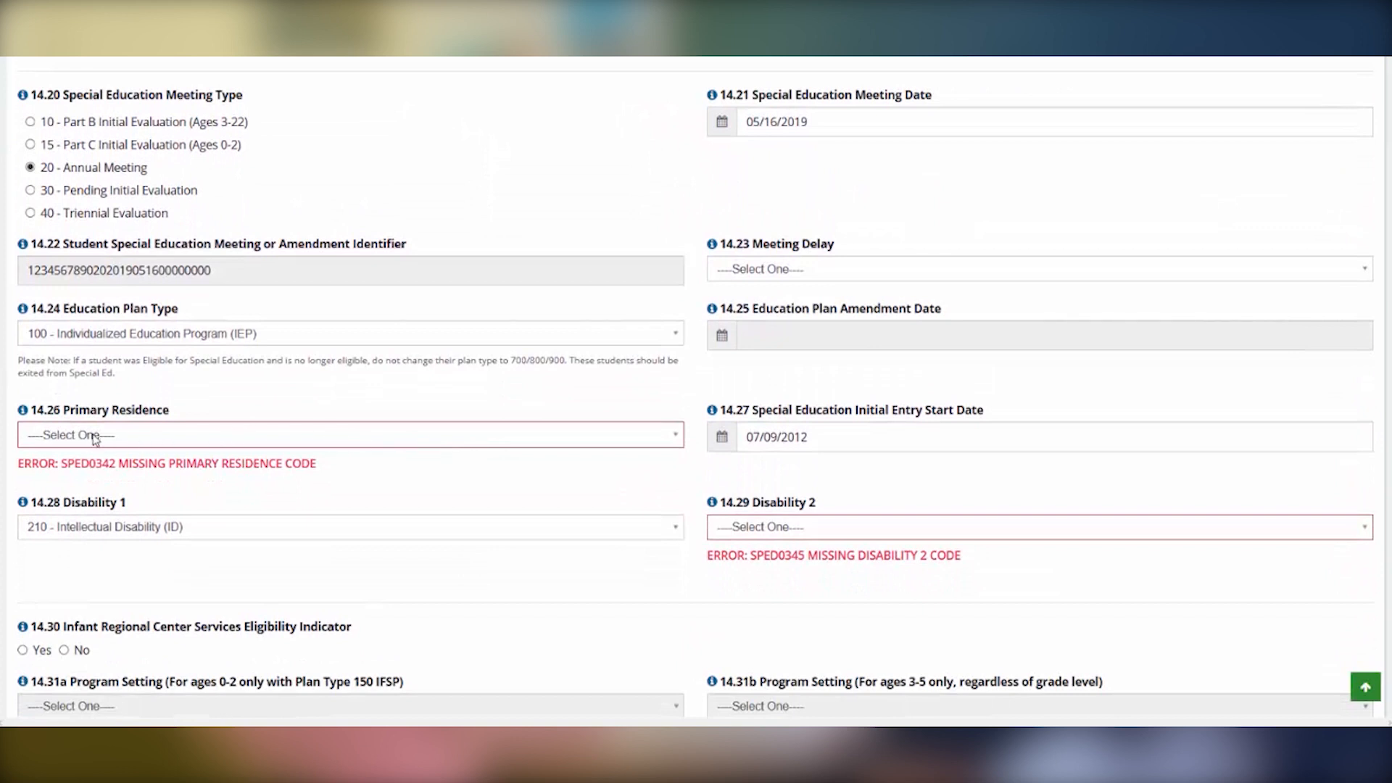
{"action": "left_click", "coordinate": [97, 436]}
{"action": "left_click", "coordinate": [103, 523]}
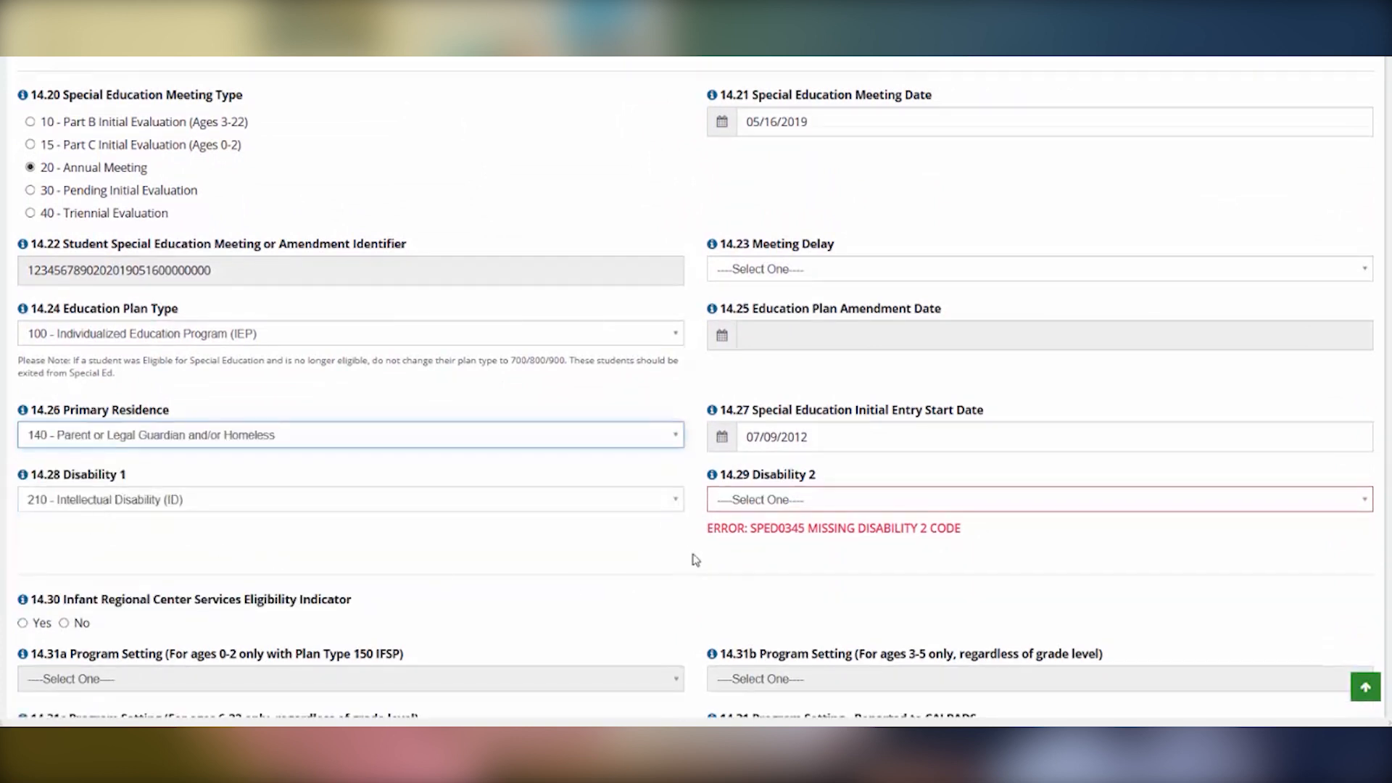
- Set 14.29 Disability 2 to 200 - None and save the corrected report transaction
{"action": "left_click", "coordinate": [763, 507]}
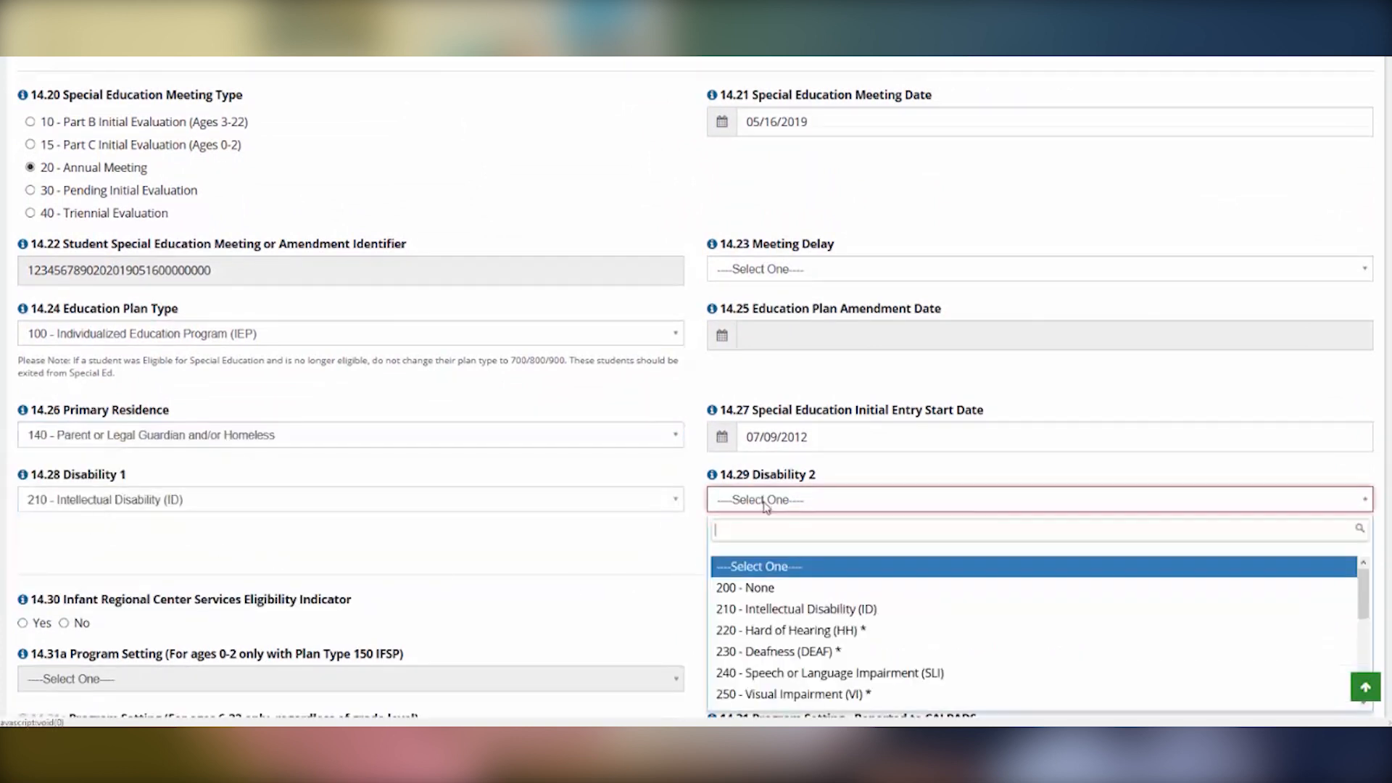
{"action": "left_click", "coordinate": [762, 586]}
{"action": "scroll", "coordinate": [388, 508], "scroll_direction": "up", "scroll_amount": 10}
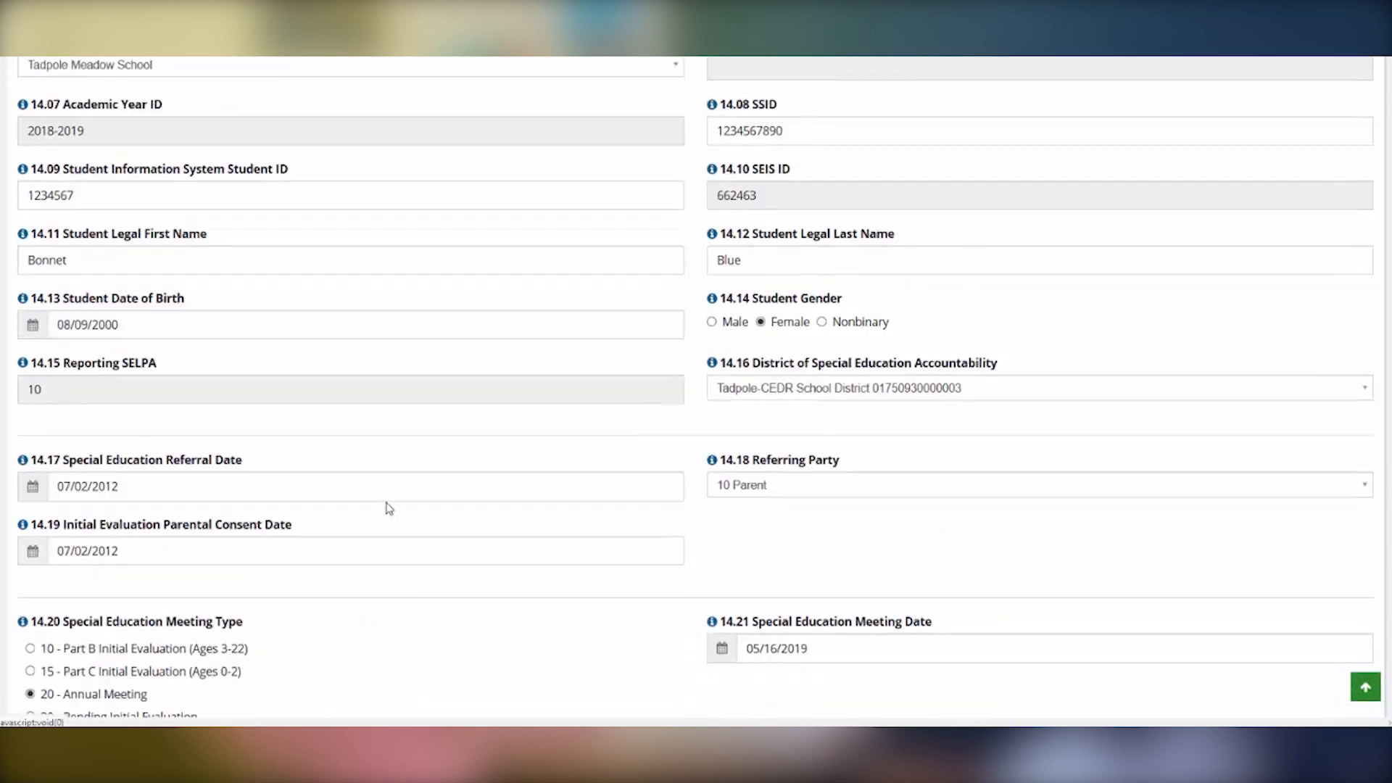
{"action": "scroll", "coordinate": [387, 502], "scroll_direction": "up", "scroll_amount": 4}
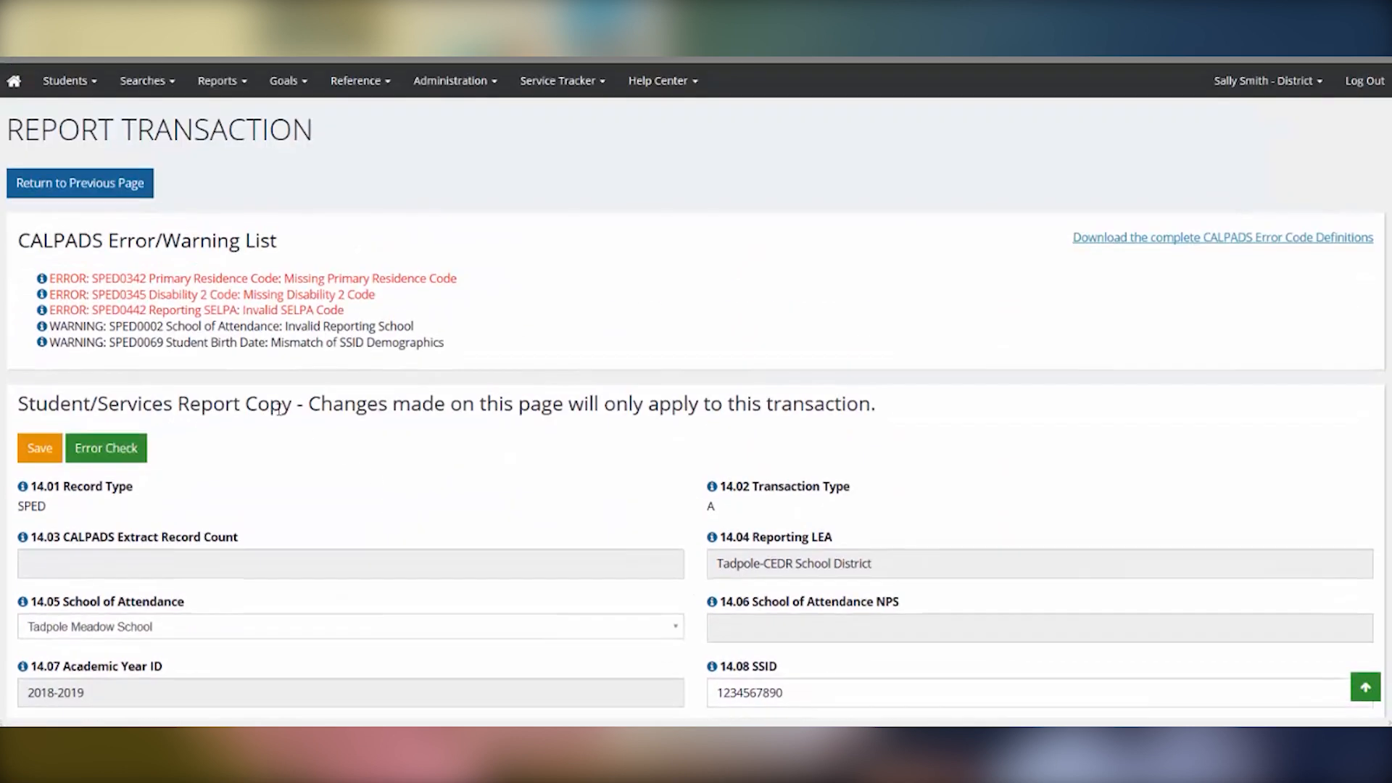
{"action": "left_click", "coordinate": [40, 450]}
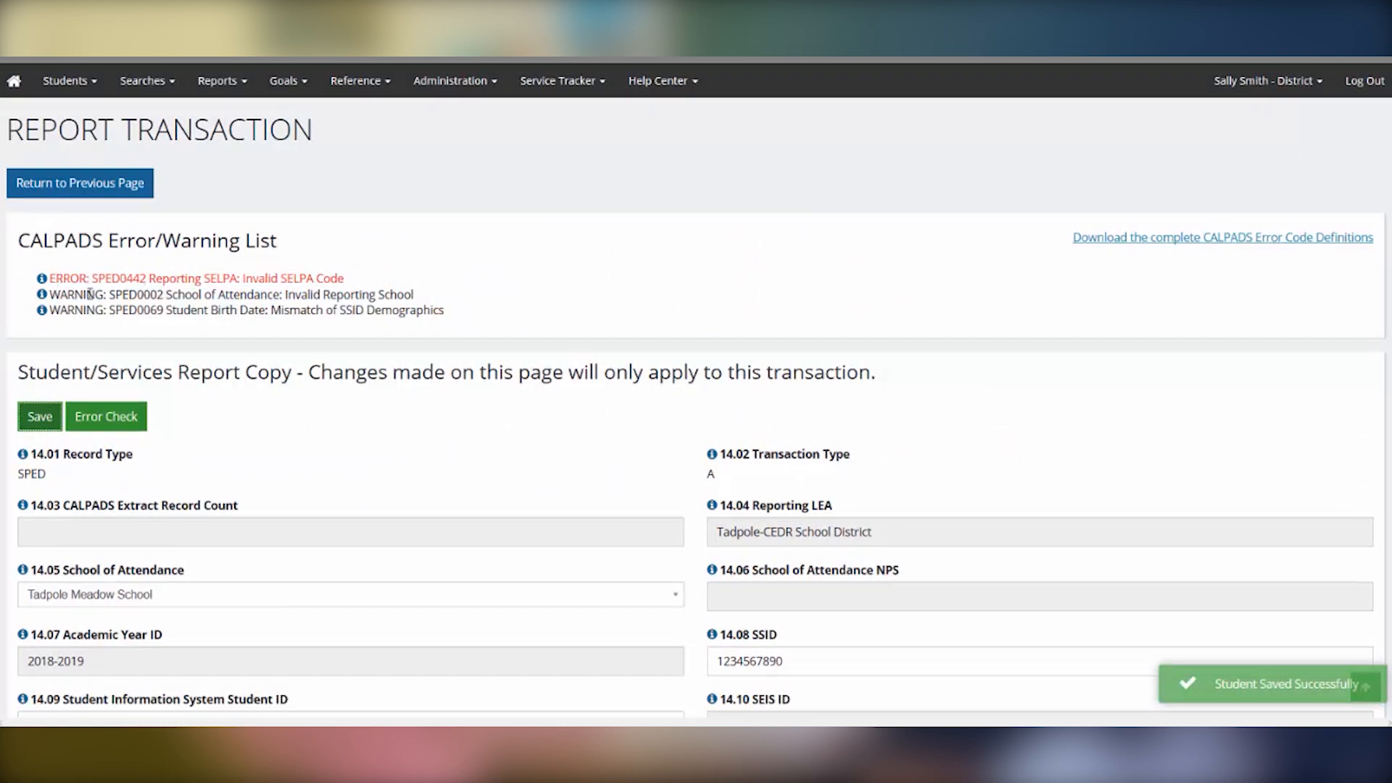
- Return to the CALPADS Errors page and review the remaining student errors and warnings
{"action": "left_click", "coordinate": [121, 187]}
{"action": "scroll", "coordinate": [410, 475], "scroll_direction": "down", "scroll_amount": 4}
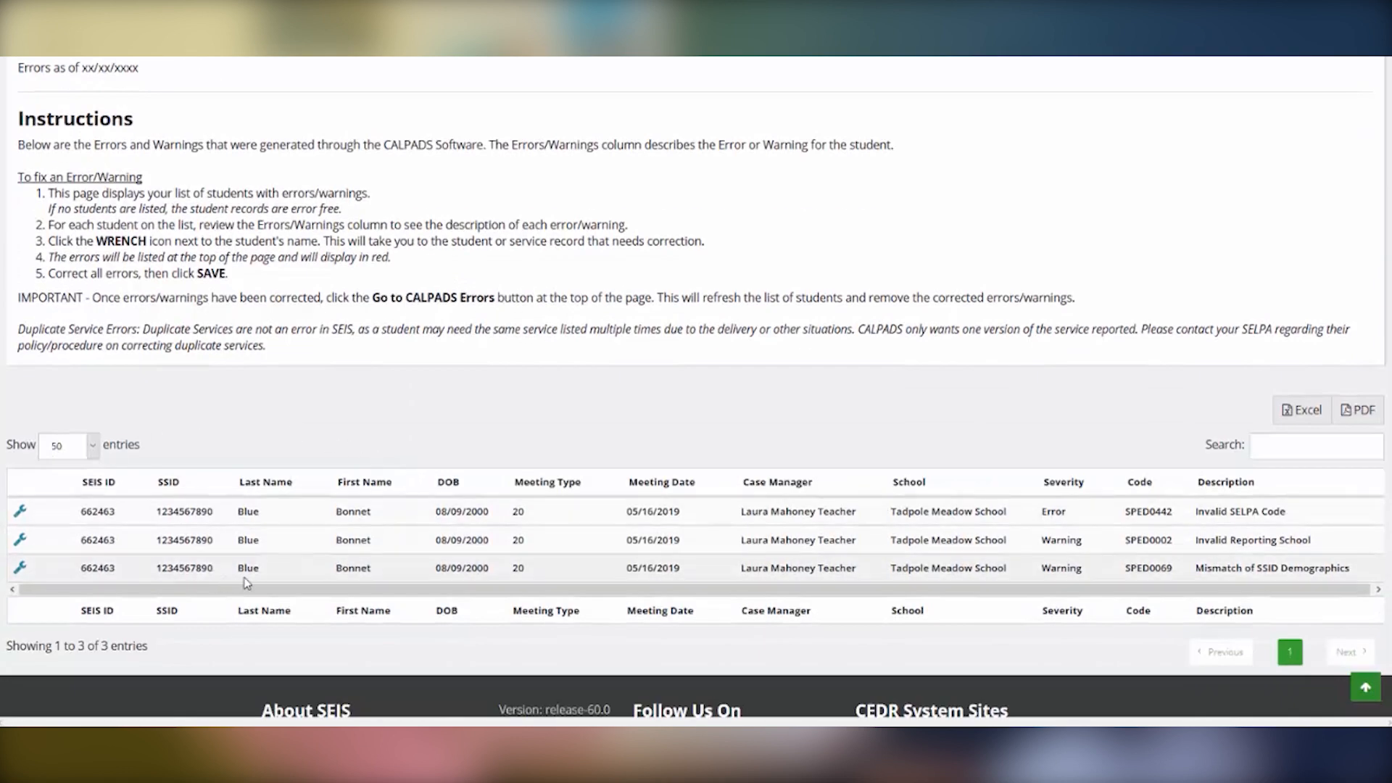
{"action": "scroll", "coordinate": [244, 428], "scroll_direction": "up", "scroll_amount": 4}
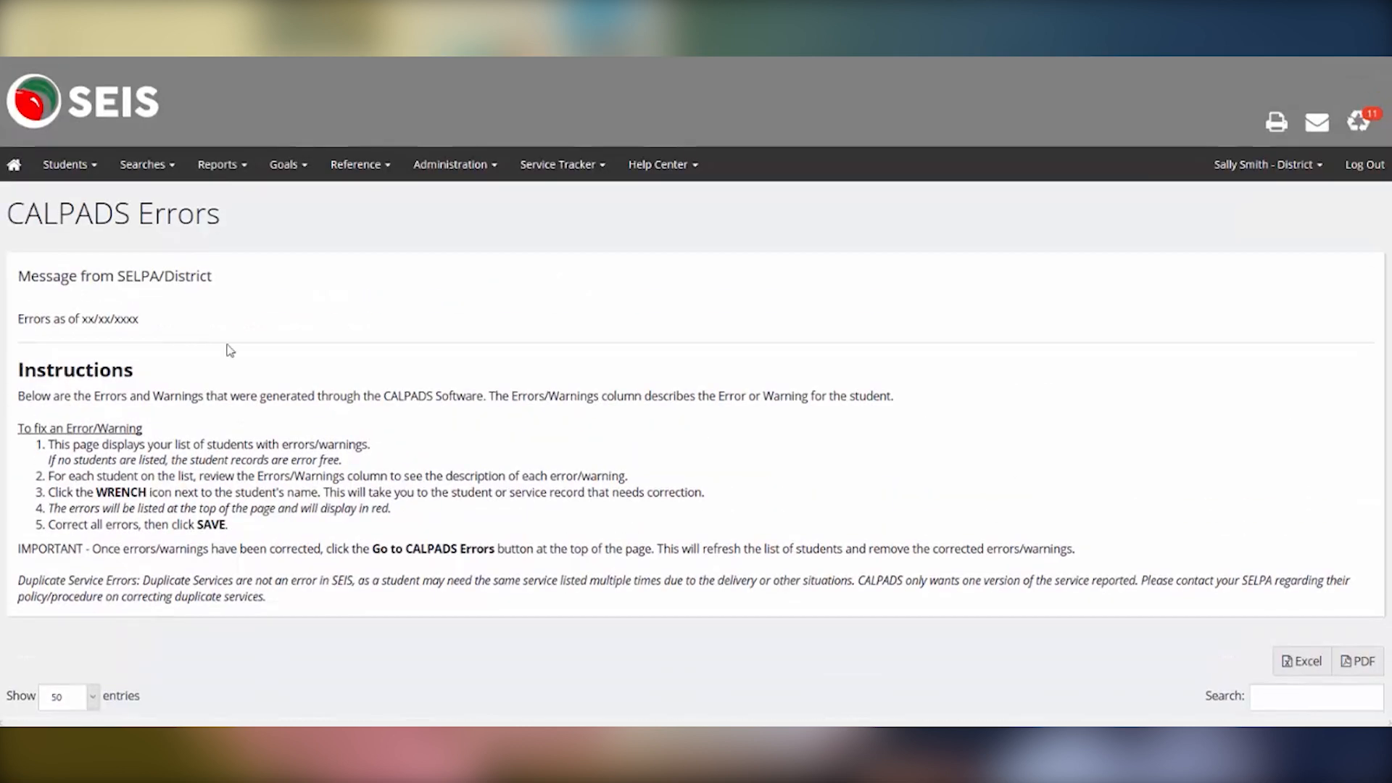
- Open the CALPADS Generated Reports and check the report's SPED and SSRV file statuses and rejected records
{"action": "left_click", "coordinate": [219, 175]}
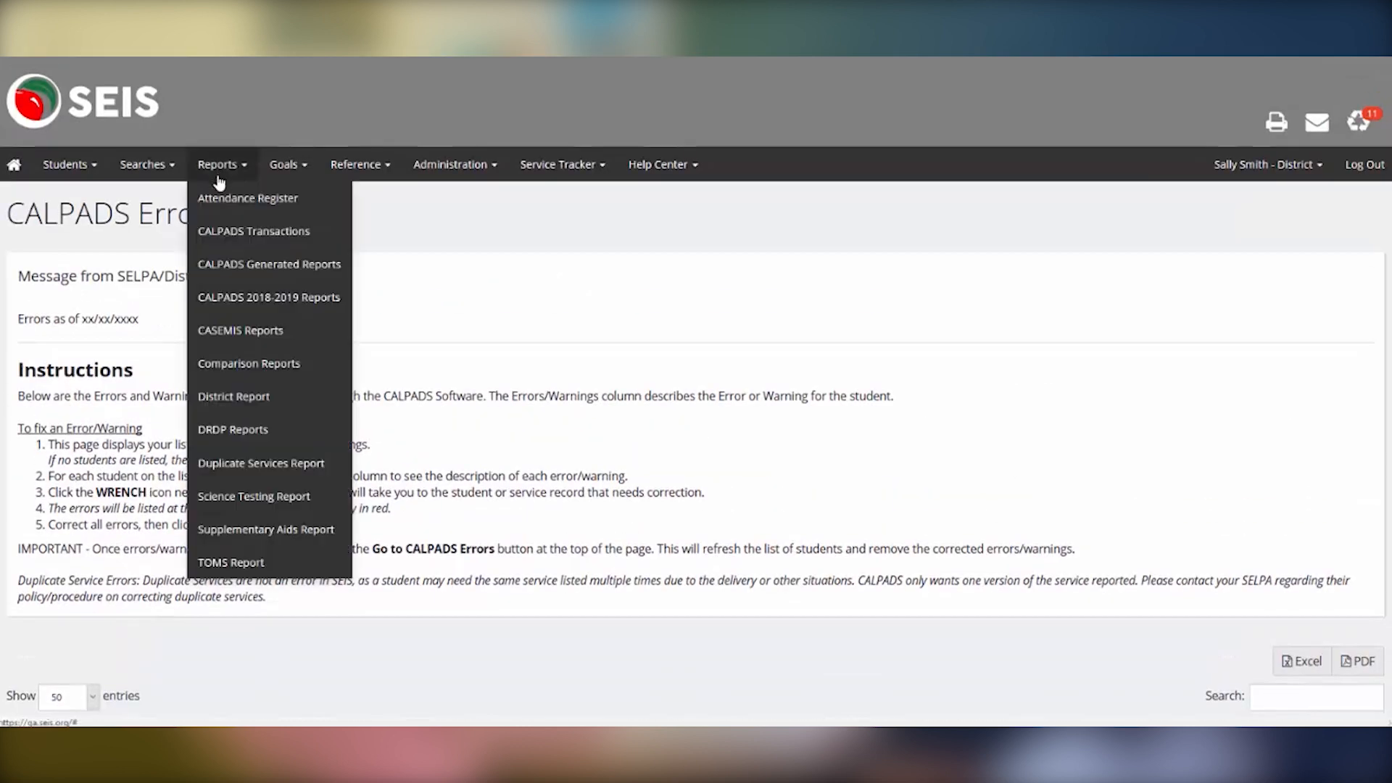
{"action": "left_click", "coordinate": [230, 270]}
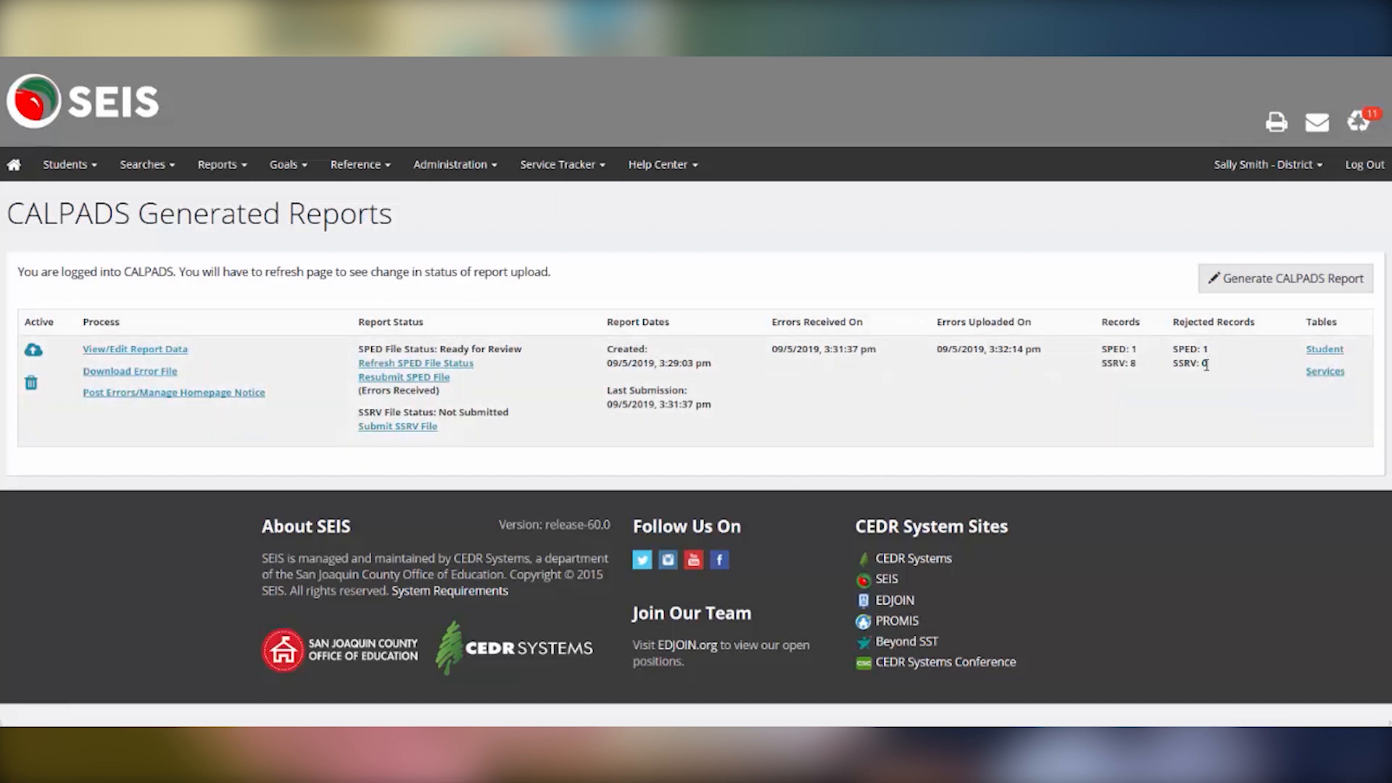
- Open the CALPADS Transactions page, view the transaction type options including Transactions Accepted by CALPADS, and examine the reportable transactions list
{"action": "left_click", "coordinate": [215, 171]}
{"action": "left_click", "coordinate": [243, 233]}
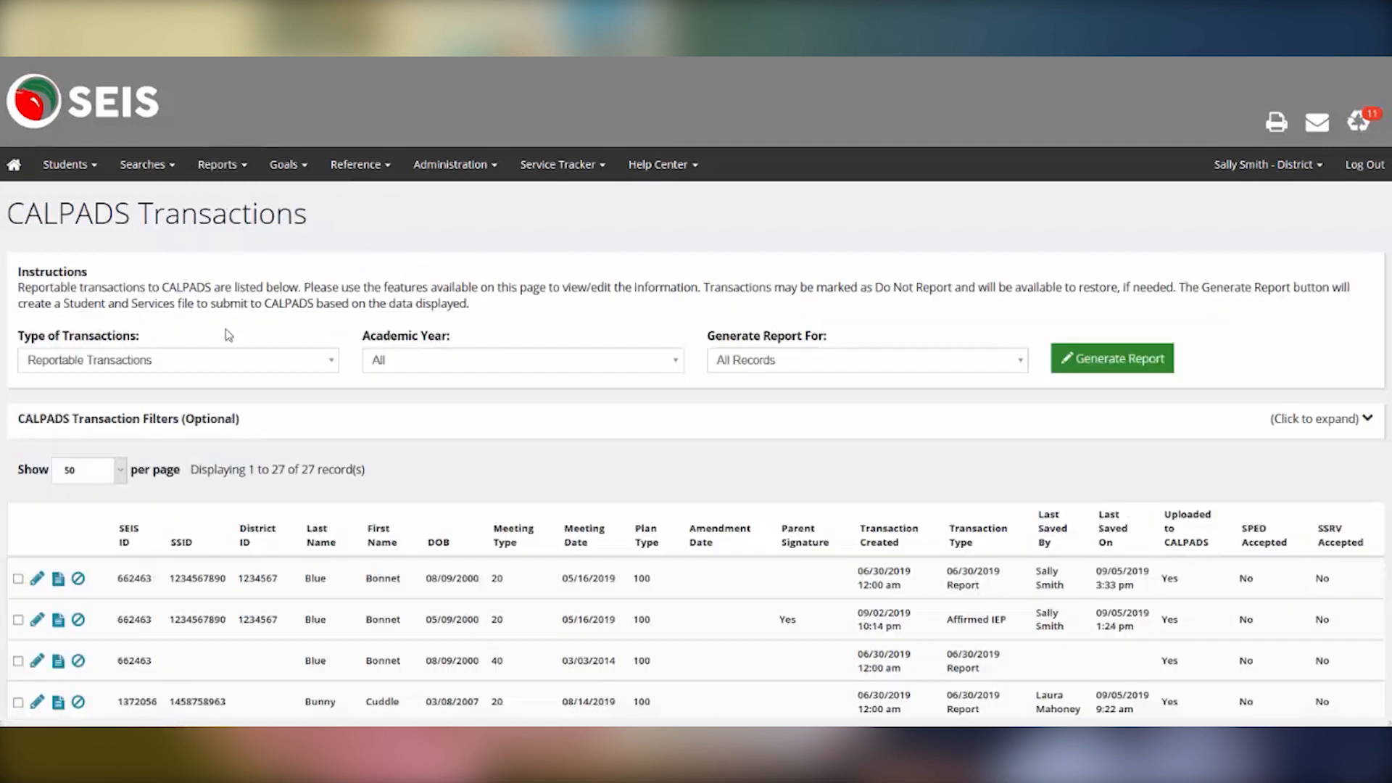
{"action": "left_click", "coordinate": [222, 354]}
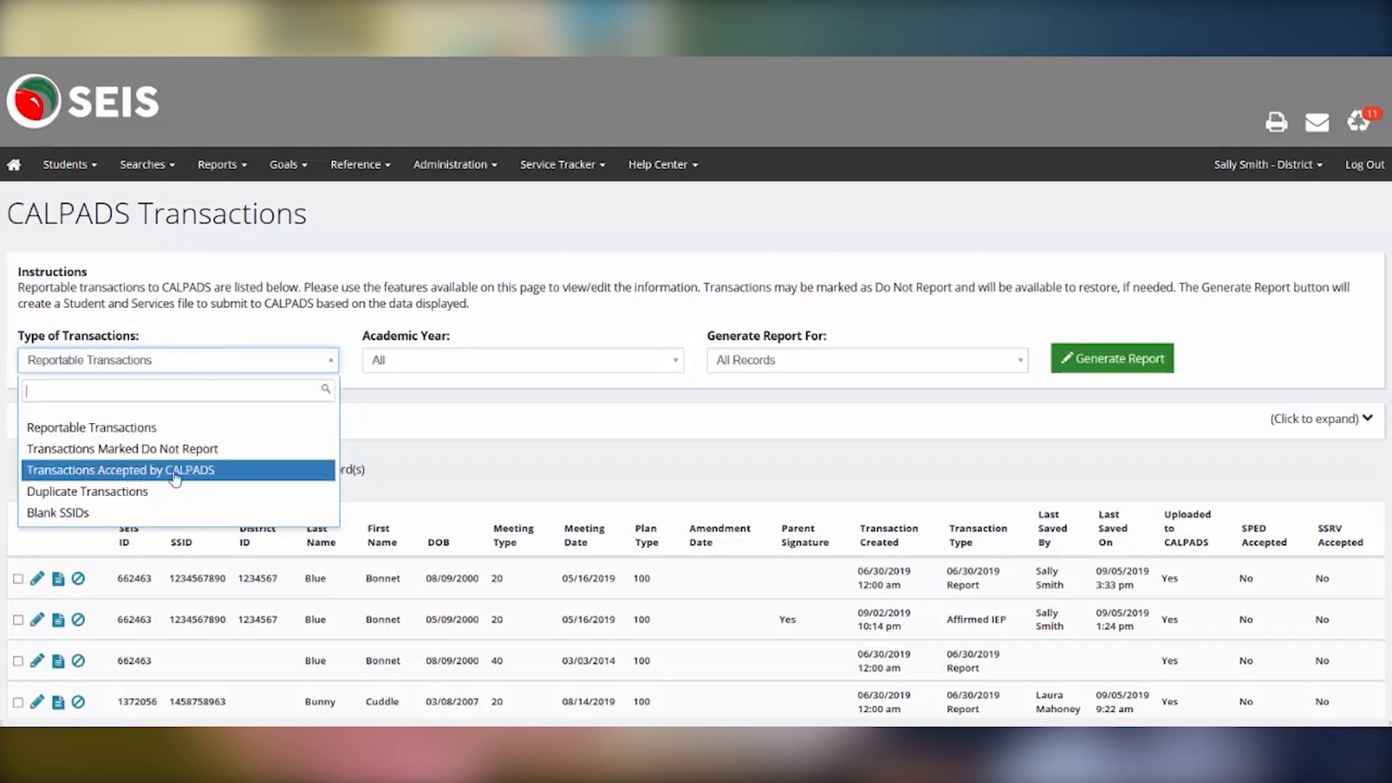
{"action": "left_click", "coordinate": [438, 457]}
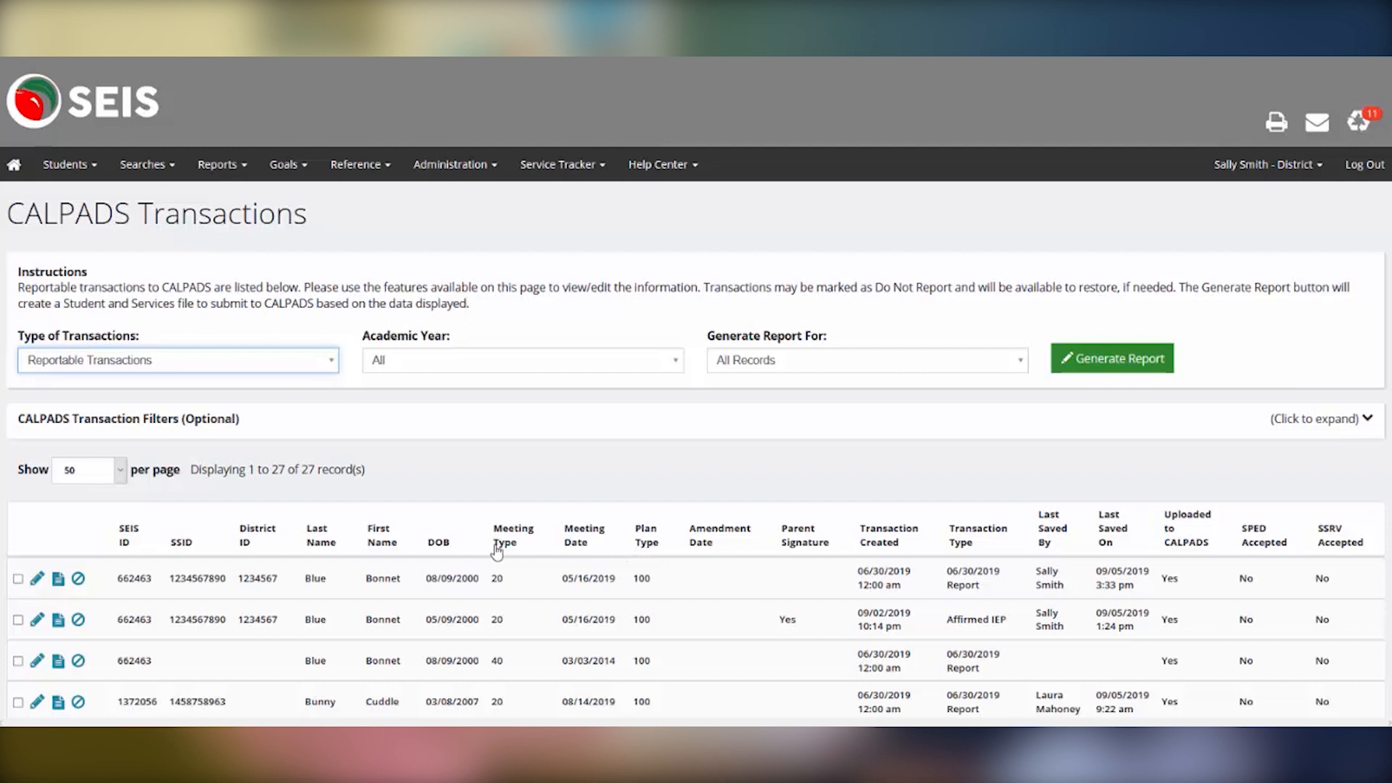
{"action": "scroll", "coordinate": [575, 327], "scroll_direction": "down", "scroll_amount": 3}
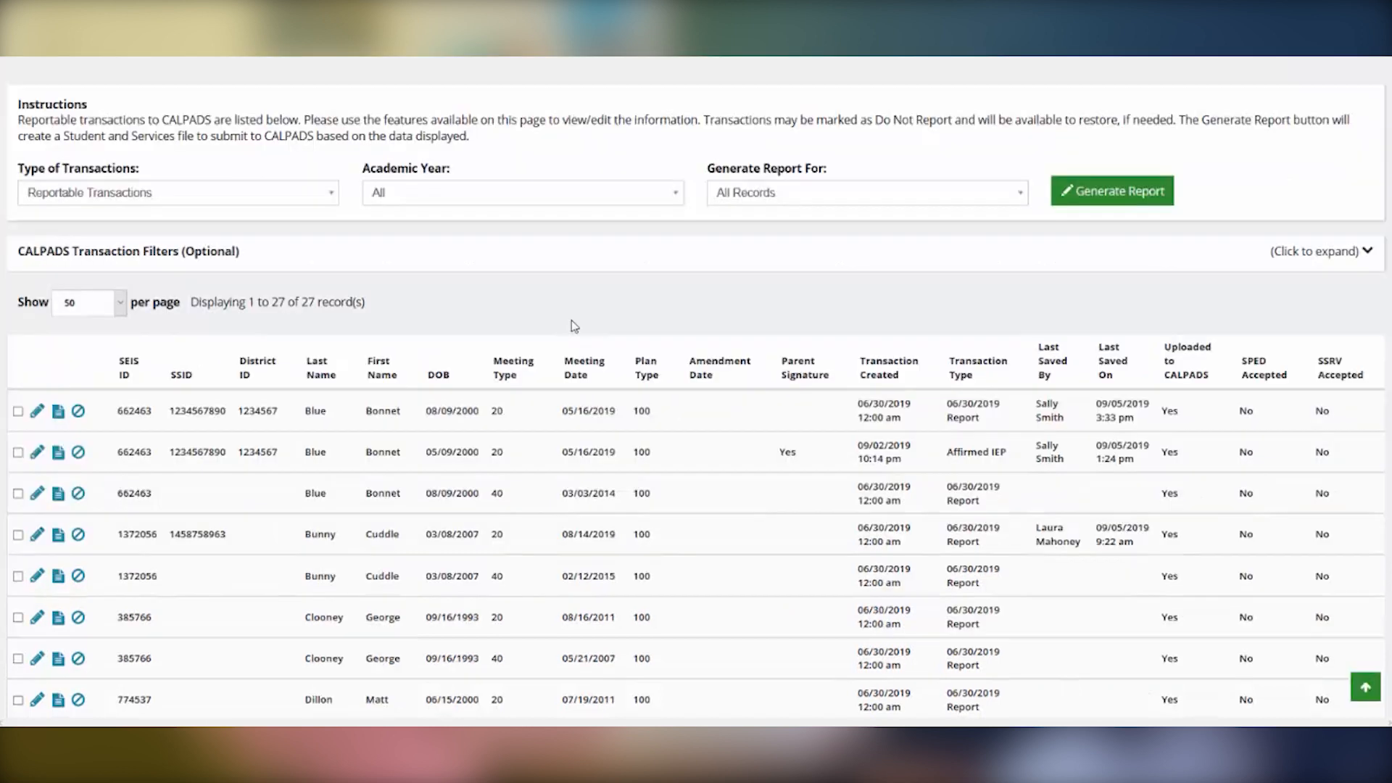